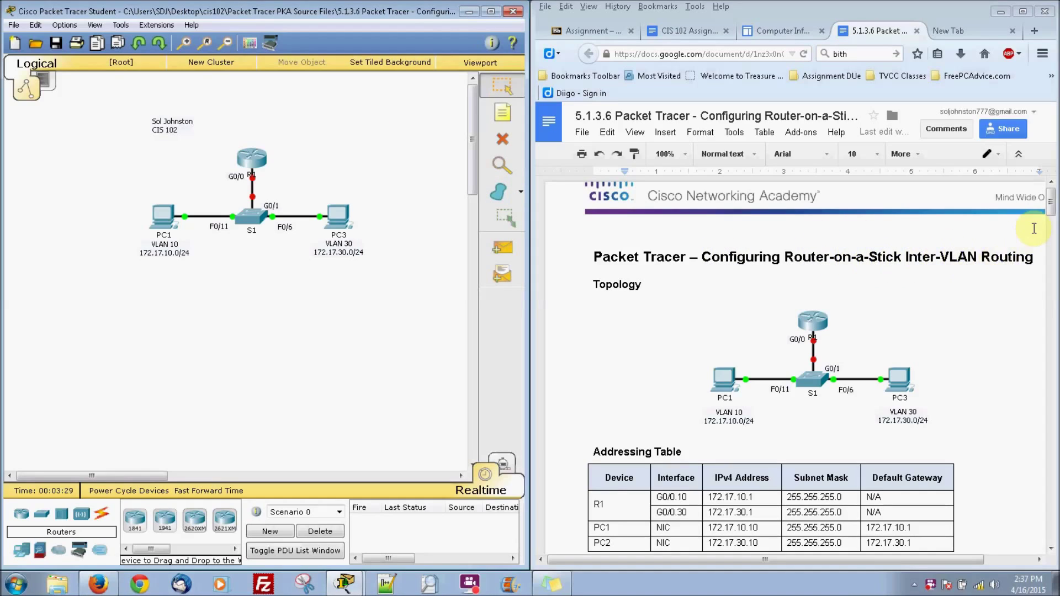
Scroll the lab sheet back to Part 1, Step 1's PC1-to-PC3 ping instructions
{"action": "left_click_drag", "start_coordinate": [1050, 209], "coordinate": [1056, 283]}
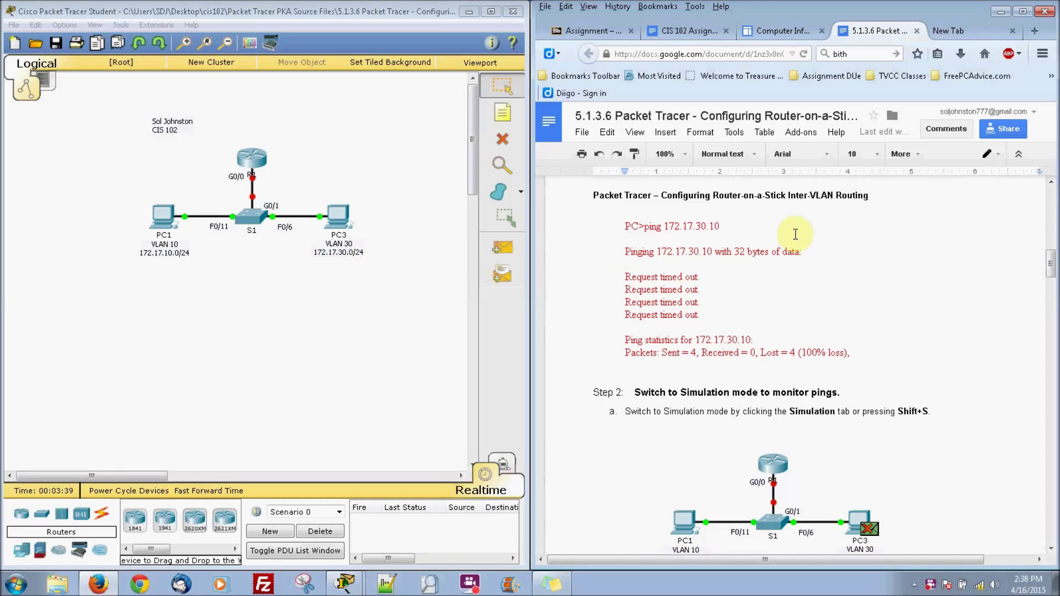
{"action": "left_click", "coordinate": [1051, 184]}
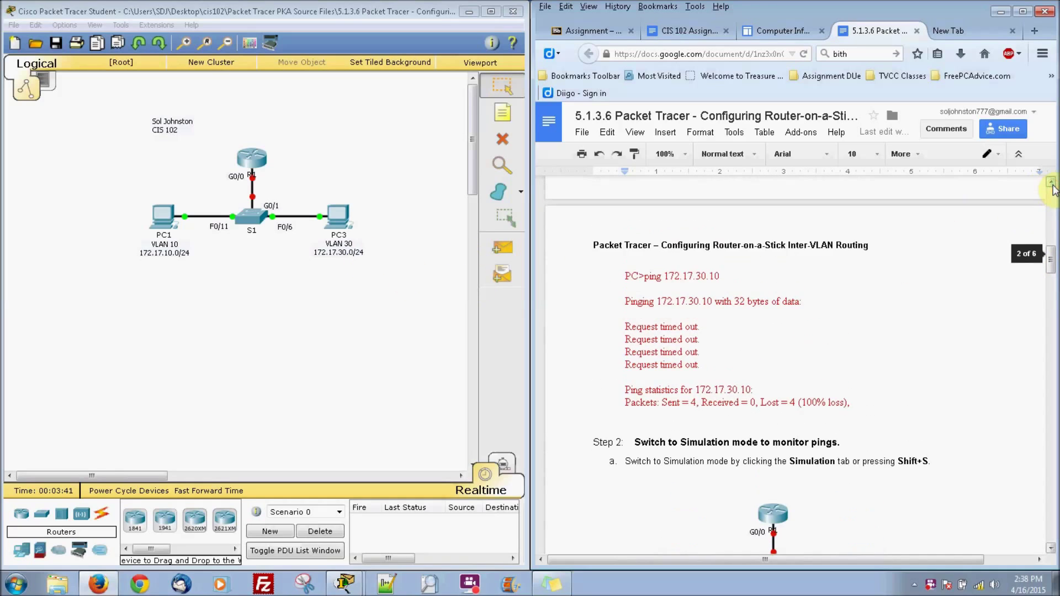
{"action": "left_click", "coordinate": [1051, 183]}
{"action": "left_click", "coordinate": [1051, 184]}
{"action": "left_click", "coordinate": [1051, 184]}
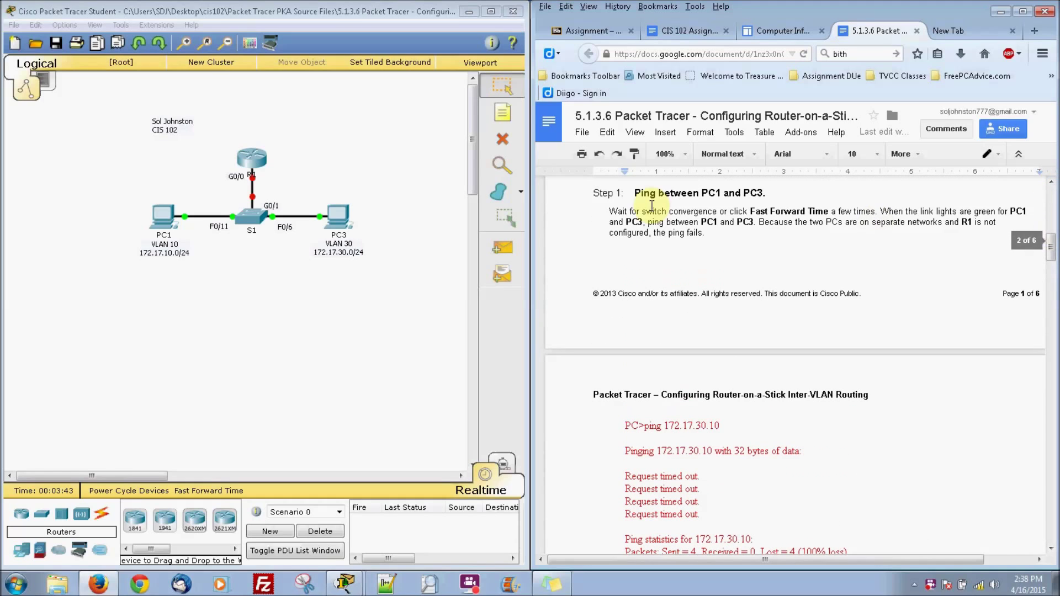
Run ping 172.17.30.0 from PC1's Command Prompt
{"action": "left_click", "coordinate": [159, 222]}
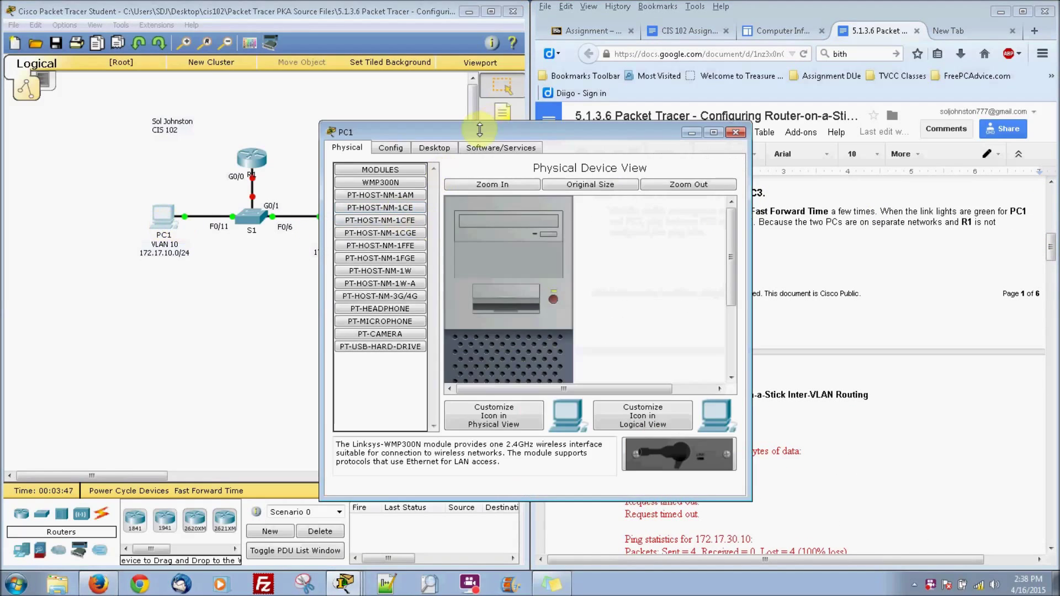
{"action": "left_click", "coordinate": [436, 147]}
{"action": "left_click", "coordinate": [599, 190]}
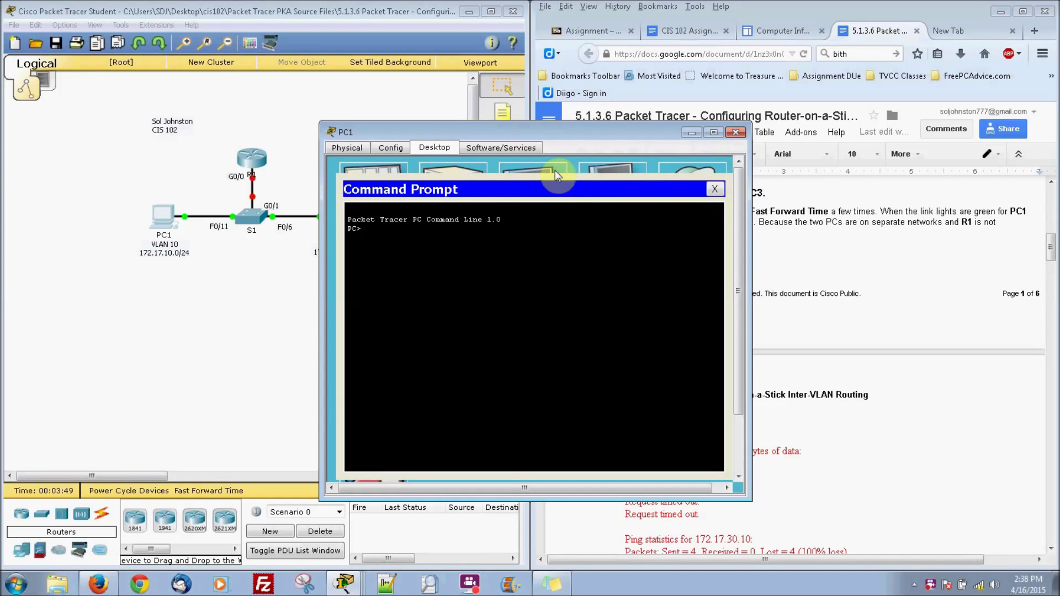
{"action": "left_click_drag", "start_coordinate": [434, 135], "coordinate": [197, 279]}
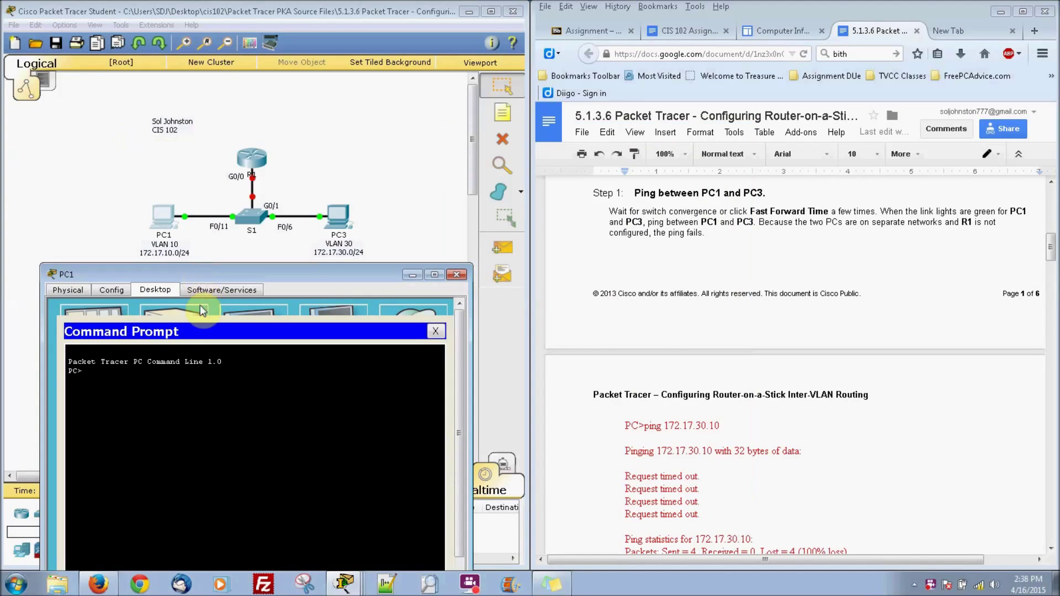
{"action": "left_click", "coordinate": [168, 409]}
{"action": "type", "text": "ping 172.17.30"}
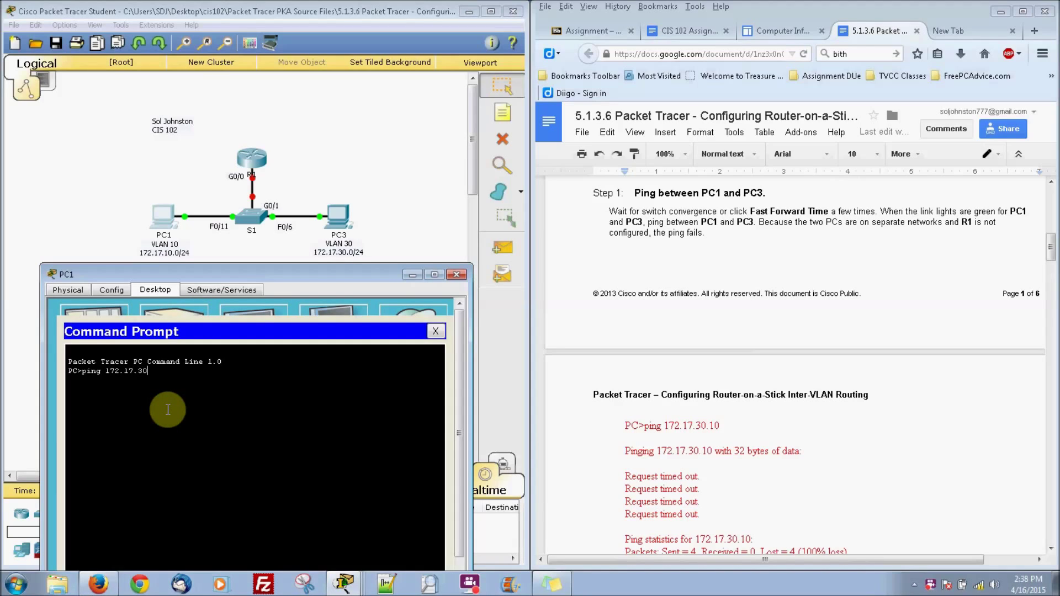
{"action": "type", "text": ".0"}
{"action": "key", "text": "Return"}
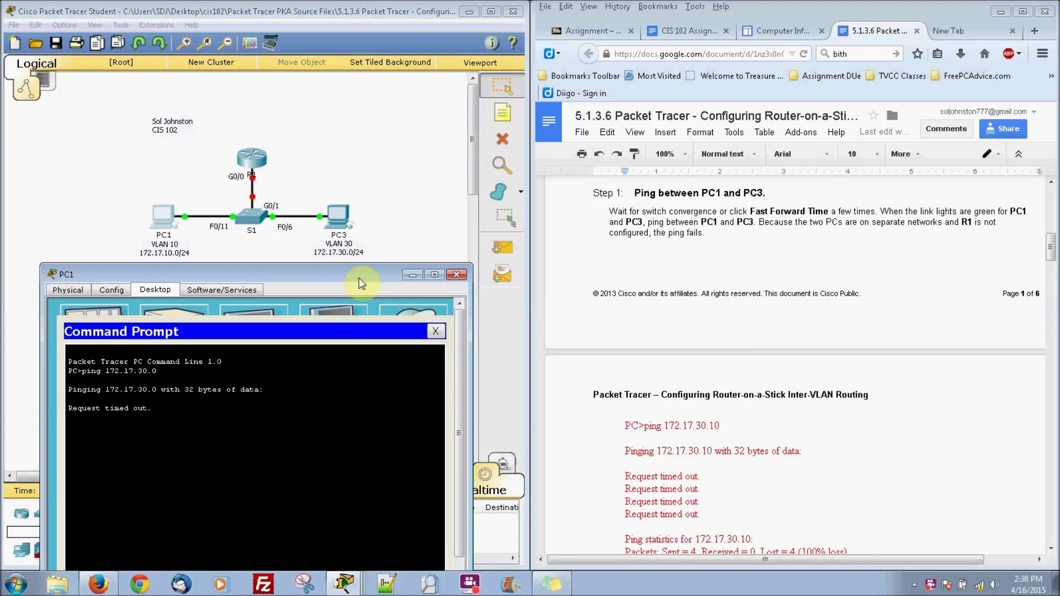
Scroll the lab sheet past Step 1, then close PC1's window after the timeouts
{"action": "left_click", "coordinate": [852, 265]}
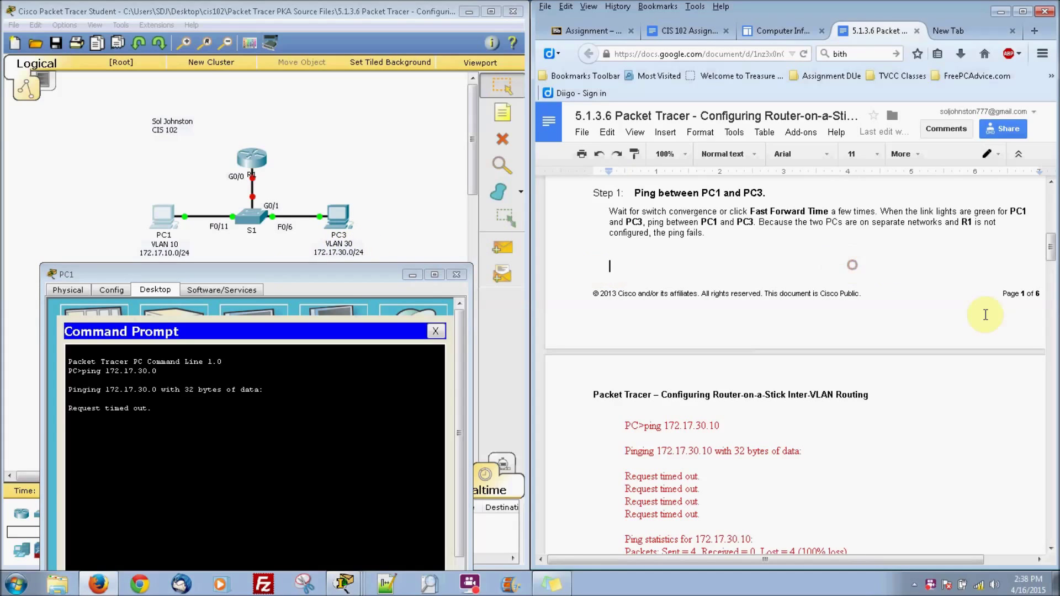
{"action": "left_click", "coordinate": [1051, 291]}
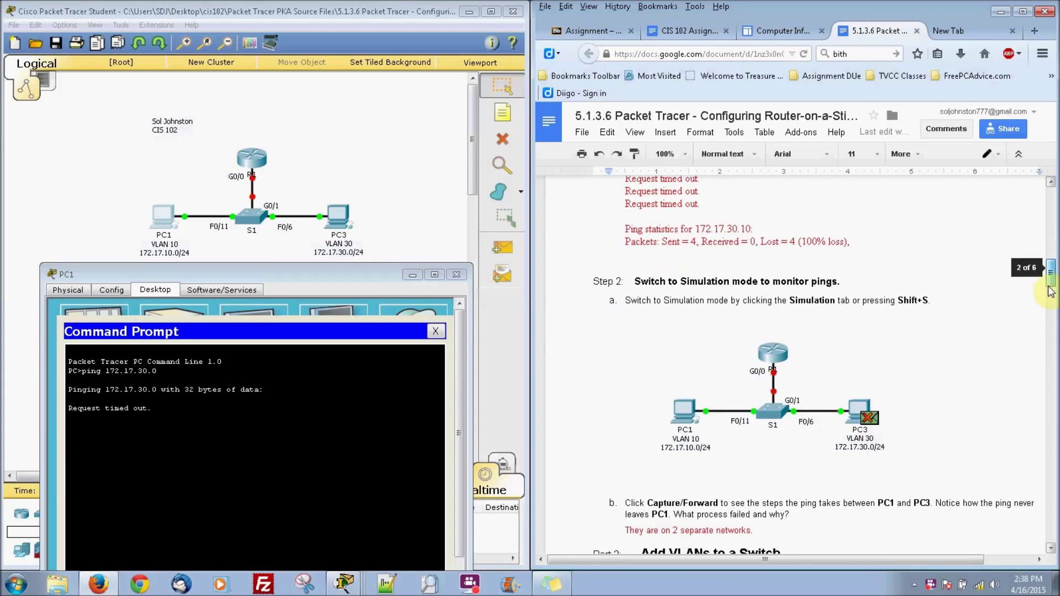
{"action": "left_click_drag", "start_coordinate": [1051, 291], "coordinate": [1052, 301]}
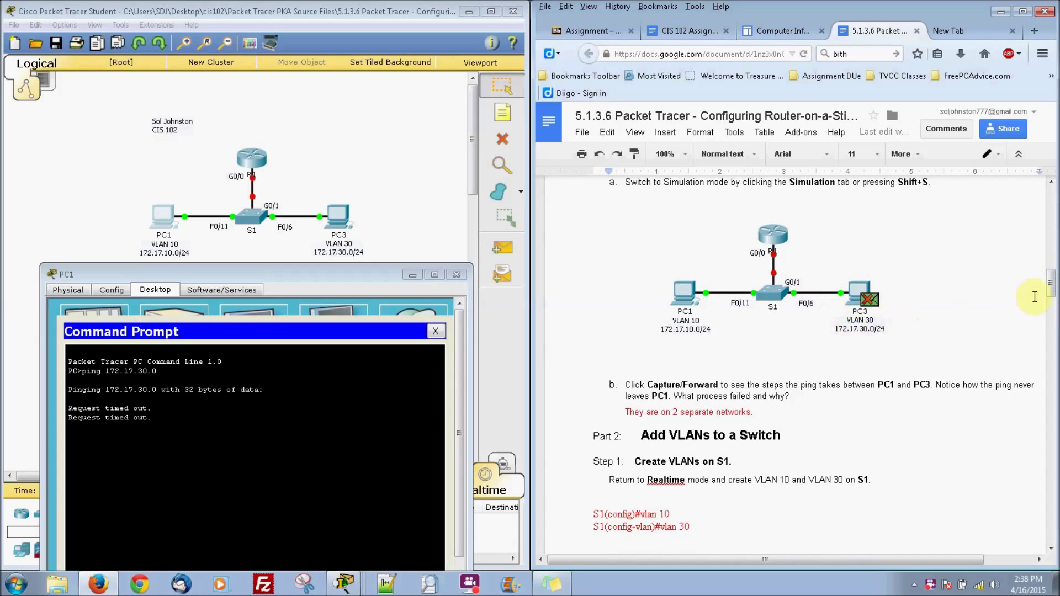
{"action": "left_click_drag", "start_coordinate": [1050, 287], "coordinate": [1053, 316]}
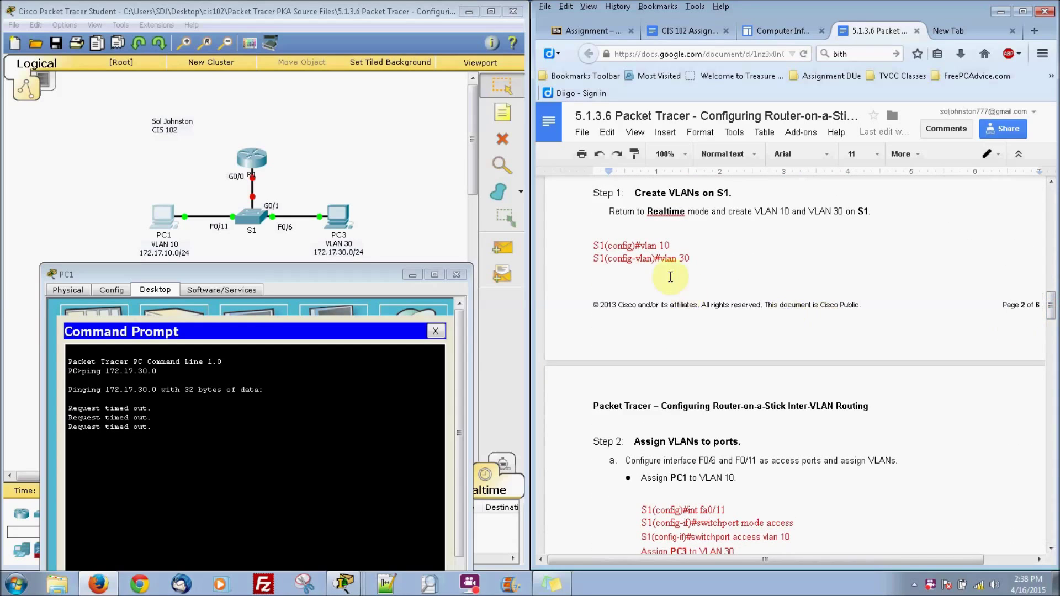
{"action": "left_click", "coordinate": [456, 274]}
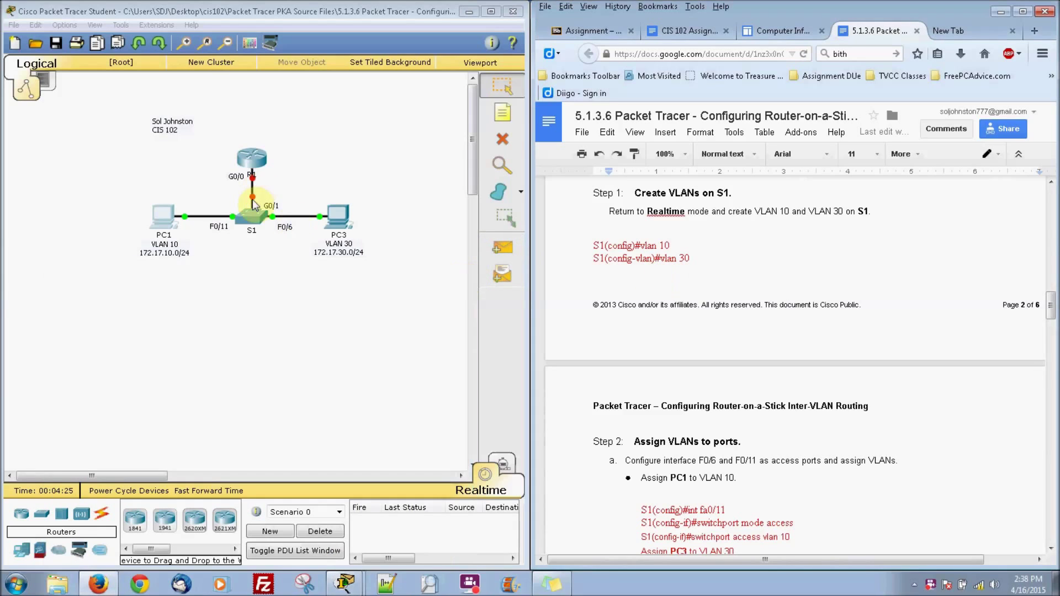
Open switch S1's CLI and enter global configuration mode with en and conf t
{"action": "left_click", "coordinate": [253, 205]}
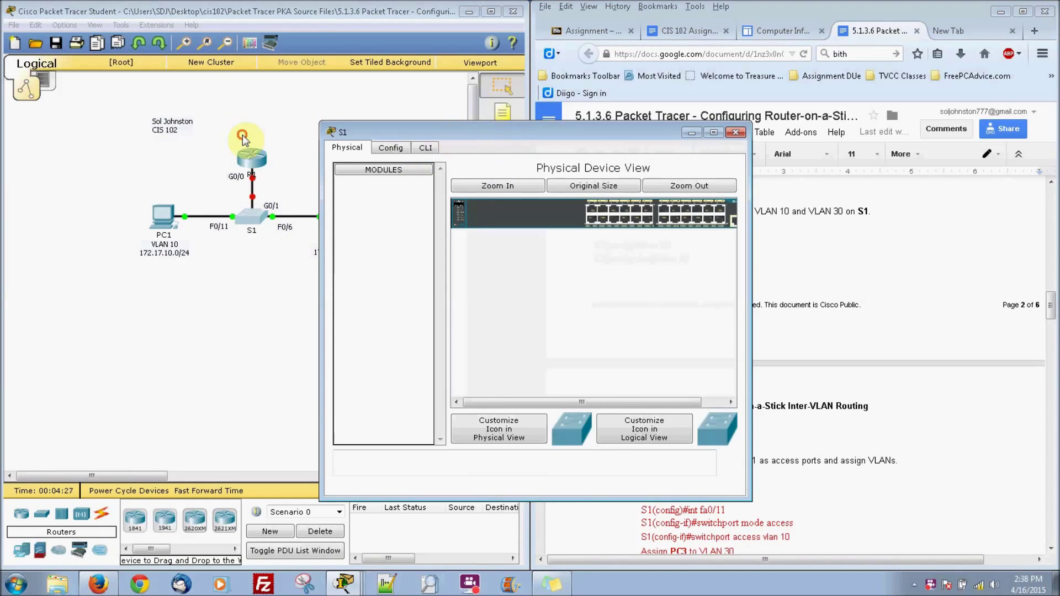
{"action": "left_click", "coordinate": [172, 150]}
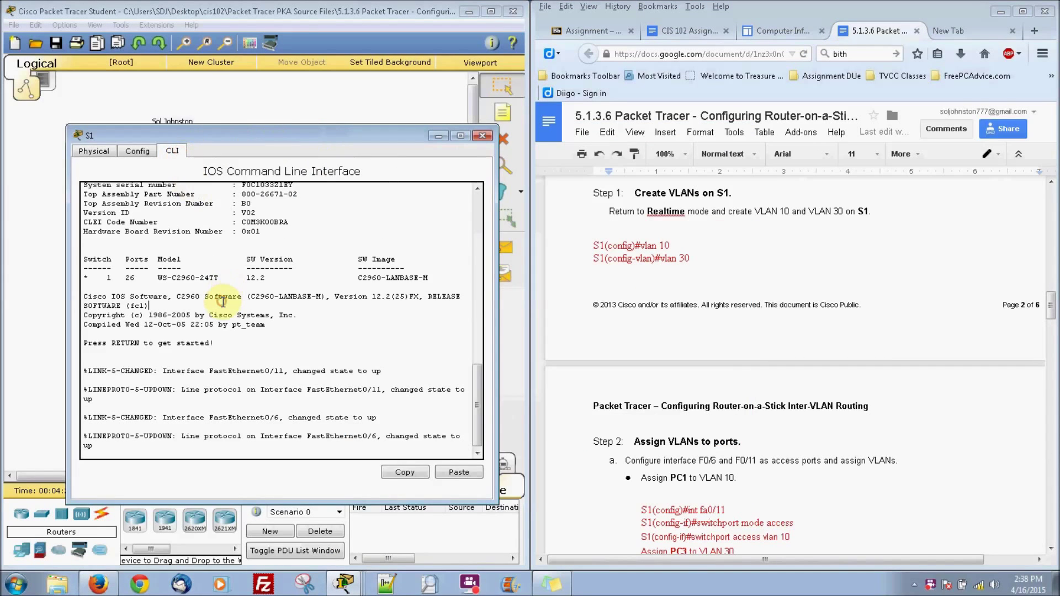
{"action": "key", "text": "Return"}
{"action": "type", "text": "en"}
{"action": "key", "text": "Return"}
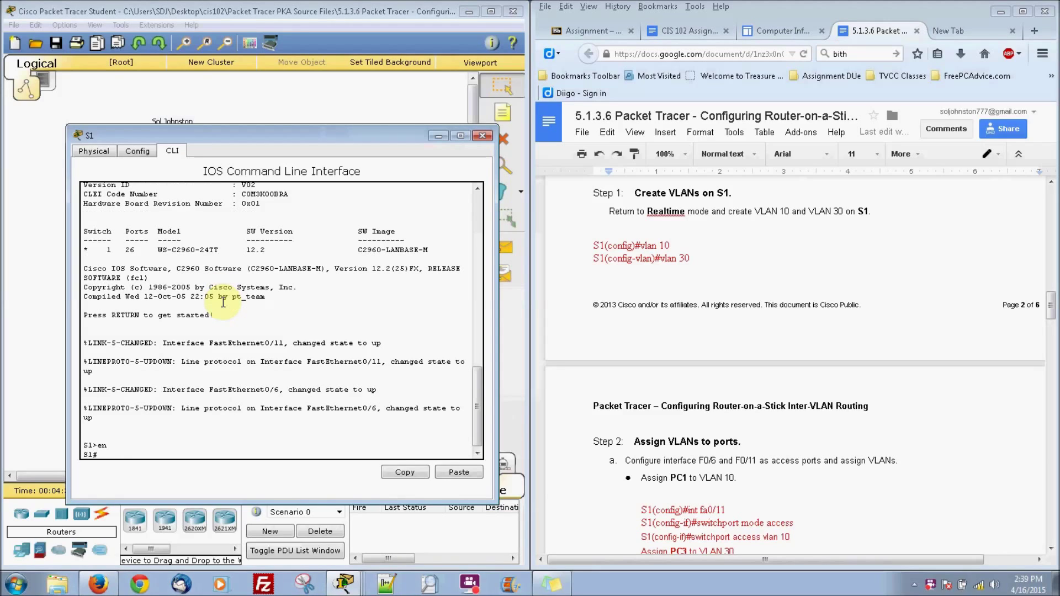
{"action": "type", "text": "conf t"}
{"action": "key", "text": "Return"}
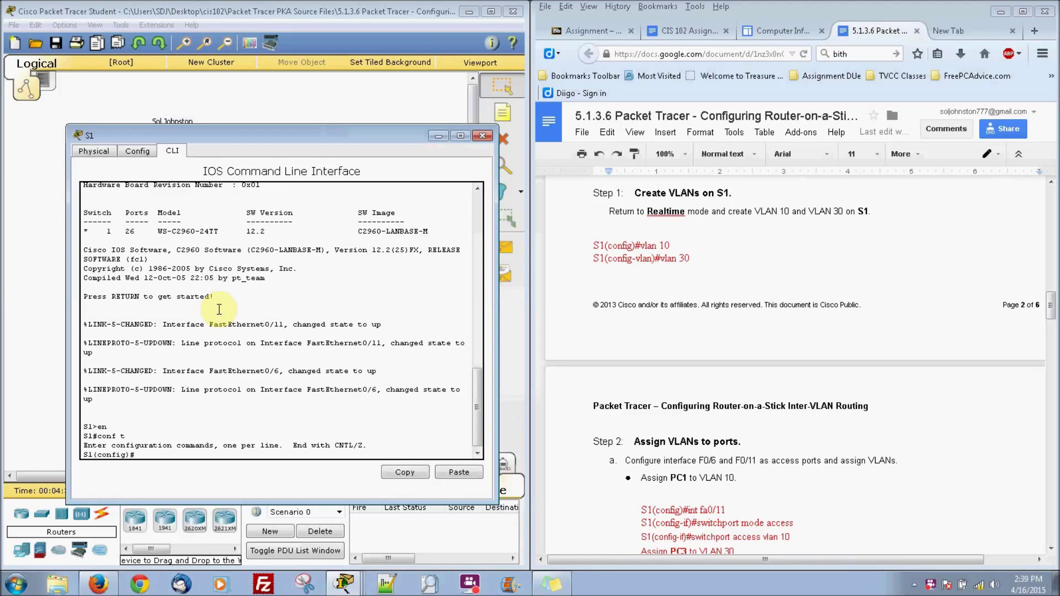
Create VLAN 10 and VLAN 30 on S1, then scroll the lab sheet to Step 2
{"action": "type", "text": "vlan 10"}
{"action": "key", "text": "Return"}
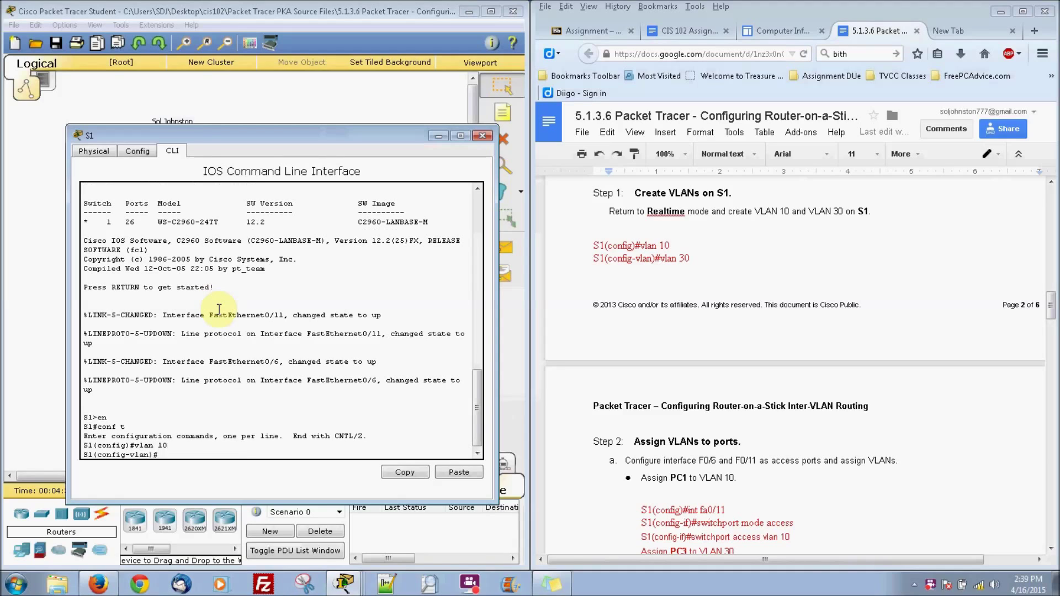
{"action": "type", "text": "vlan 30"}
{"action": "key", "text": "Return"}
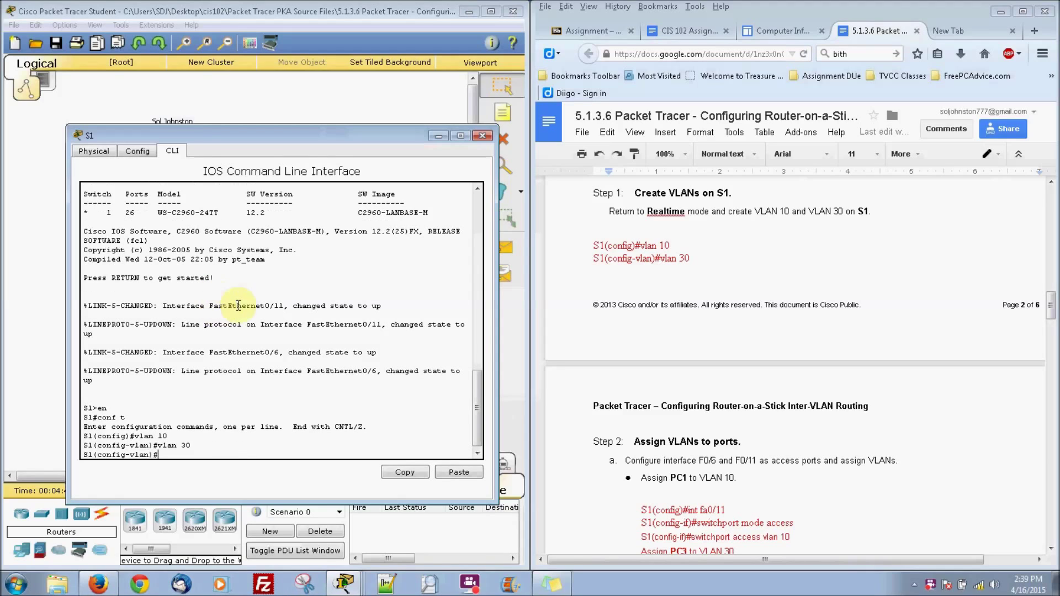
{"action": "left_click", "coordinate": [1051, 309]}
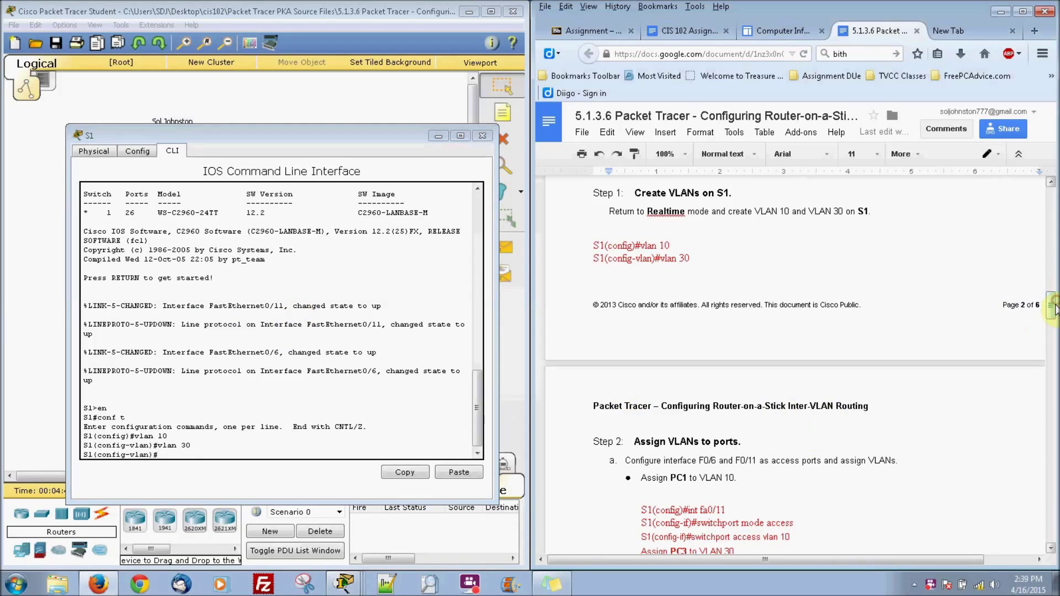
{"action": "left_click_drag", "start_coordinate": [1050, 308], "coordinate": [1053, 331]}
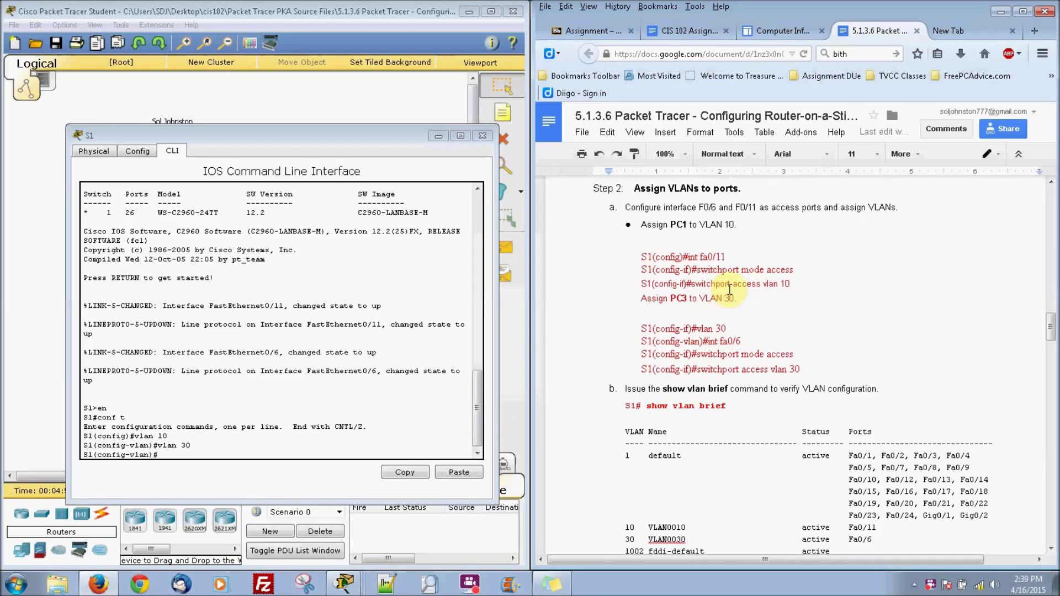
Make S1's Fa0/11 an access port assigned to VLAN 10
{"action": "left_click", "coordinate": [406, 329]}
{"action": "type", "text": "exit"}
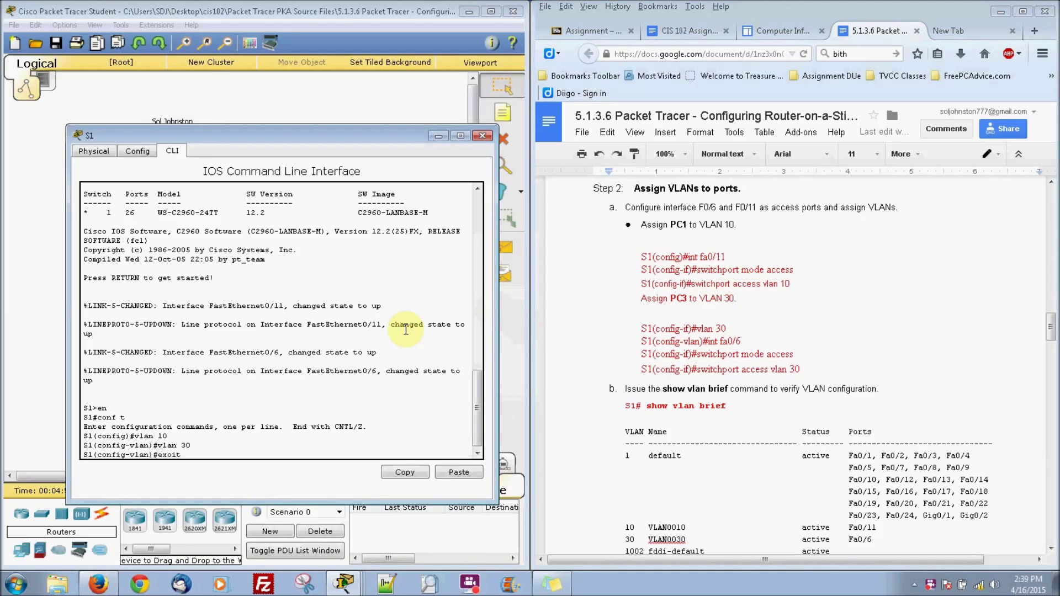
{"action": "key", "text": "Return"}
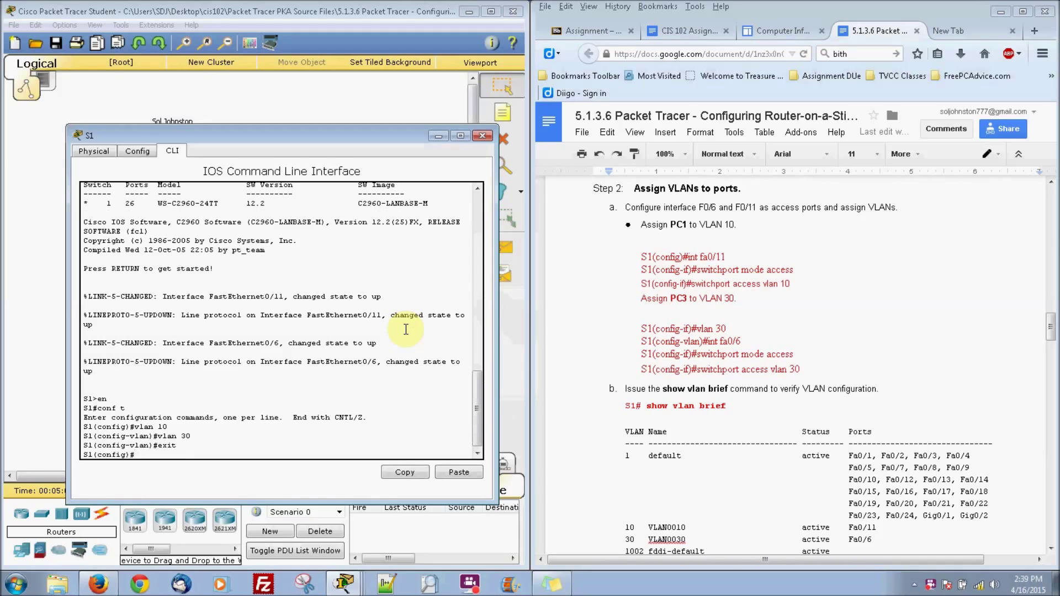
{"action": "type", "text": "int fa0/11"}
{"action": "key", "text": "Return"}
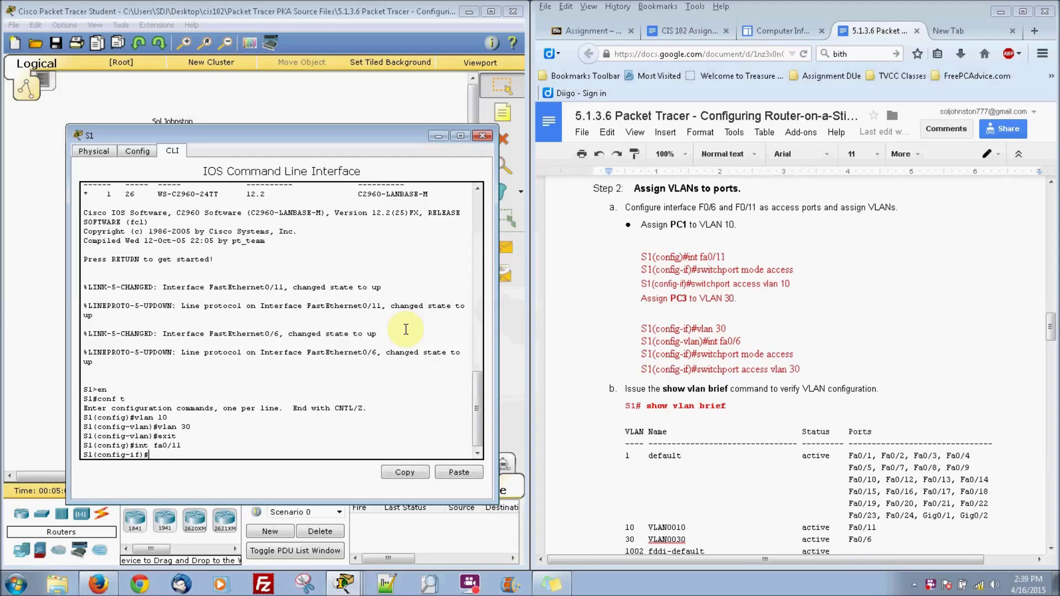
{"action": "type", "text": "swit"}
{"action": "key", "text": "Tab"}
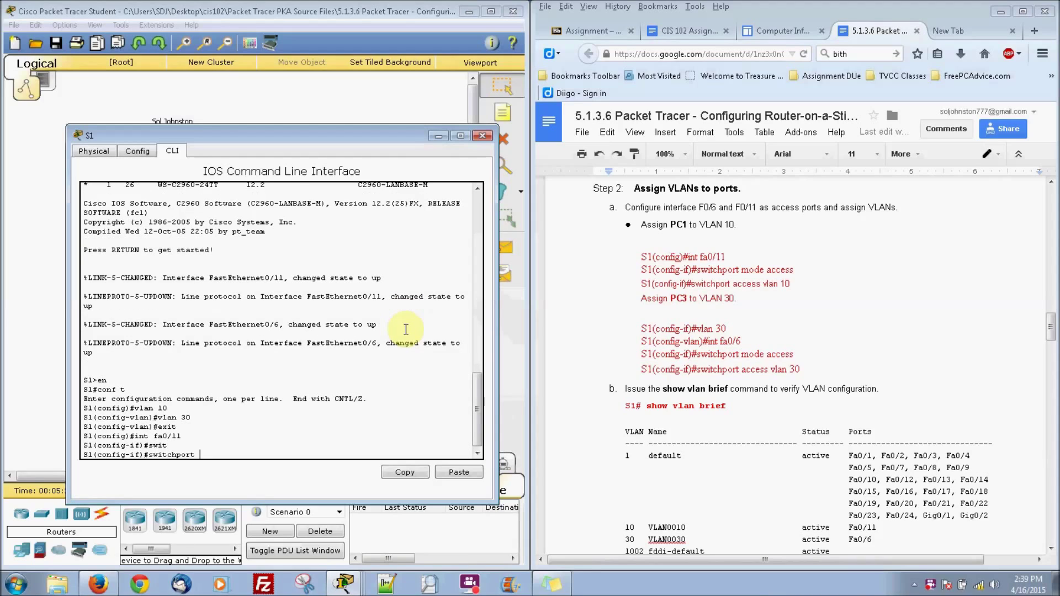
{"action": "type", "text": "mode access"}
{"action": "key", "text": "Return"}
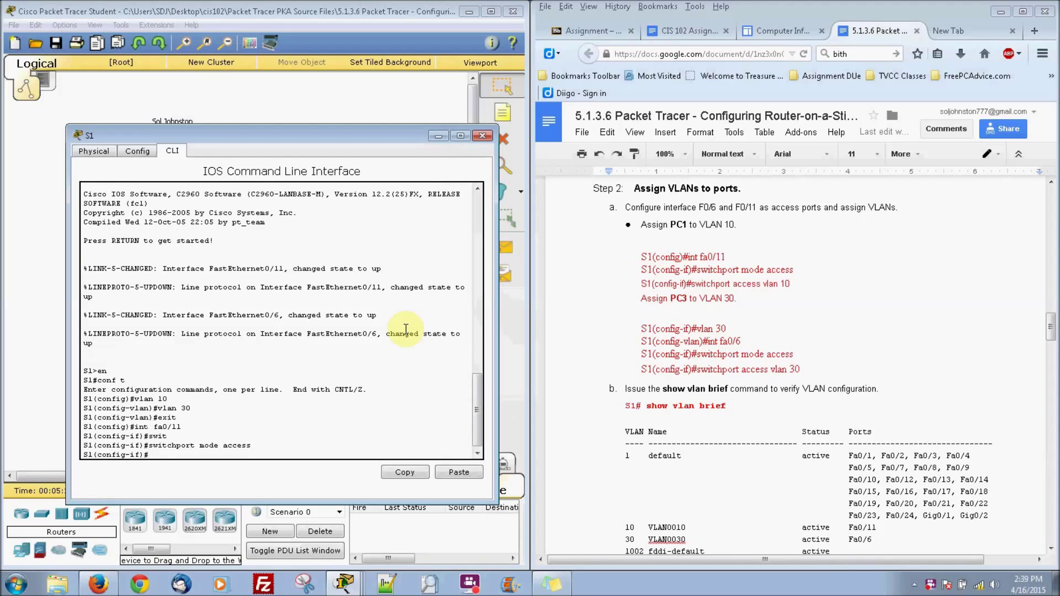
{"action": "key", "text": "Up"}
{"action": "key", "text": "BackSpace"}
{"action": "key", "text": "BackSpace"}
{"action": "key", "text": "BackSpace"}
{"action": "key", "text": "BackSpace"}
{"action": "key", "text": "BackSpace"}
{"action": "key", "text": "BackSpace"}
{"action": "key", "text": "BackSpace"}
{"action": "key", "text": "BackSpace"}
{"action": "key", "text": "BackSpace"}
{"action": "key", "text": "BackSpace"}
{"action": "key", "text": "BackSpace"}
{"action": "type", "text": "access vlan 10"}
{"action": "key", "text": "Return"}
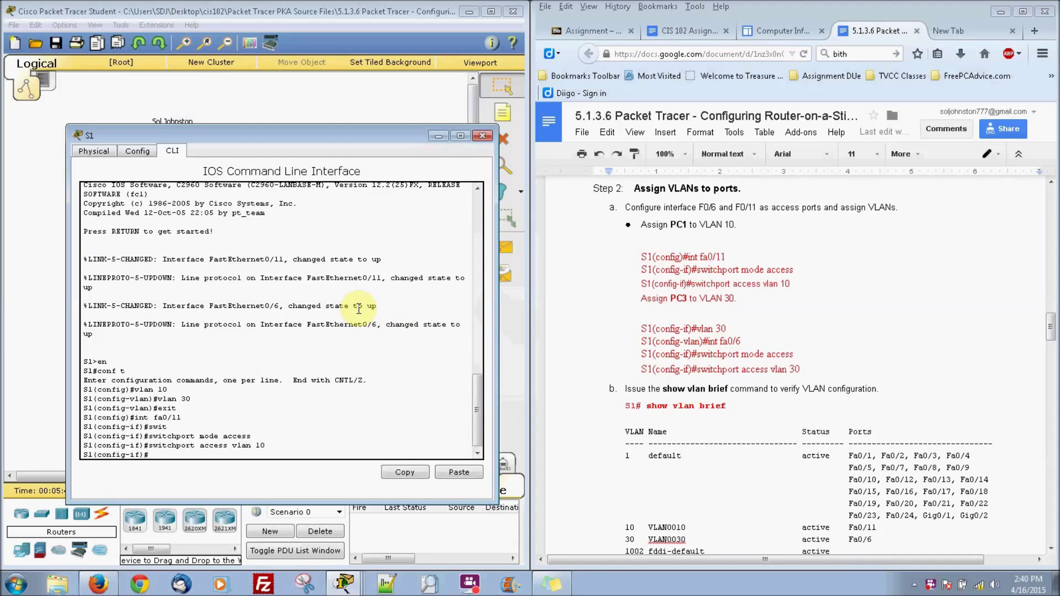
Make S1's Fa0/6 an access port assigned to VLAN 30
{"action": "type", "text": "in fa0/6"}
{"action": "key", "text": "Return"}
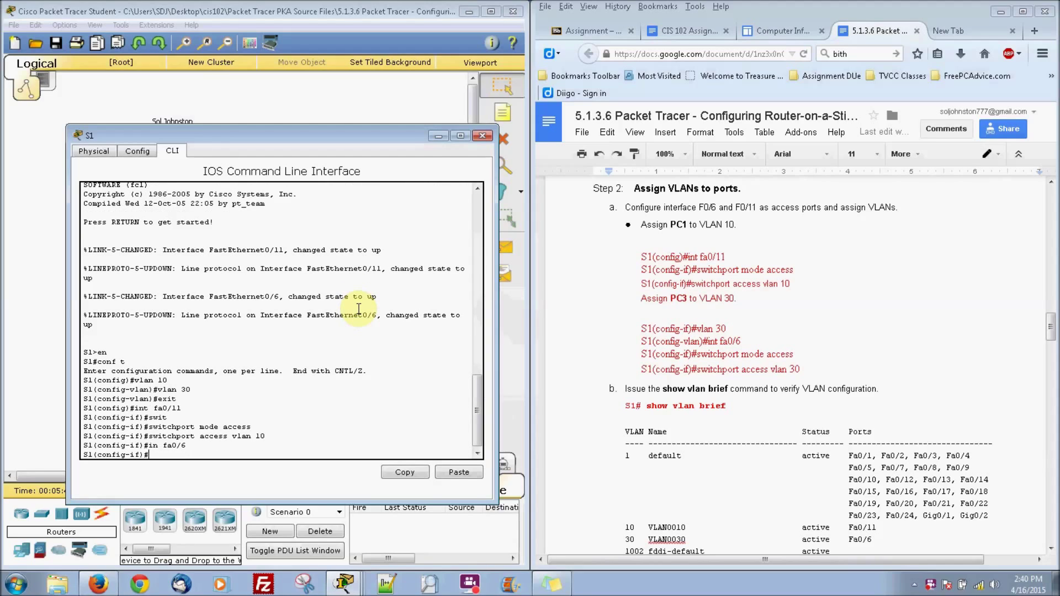
{"action": "type", "text": "sw"}
{"action": "type", "text": "i"}
{"action": "key", "text": "Tab"}
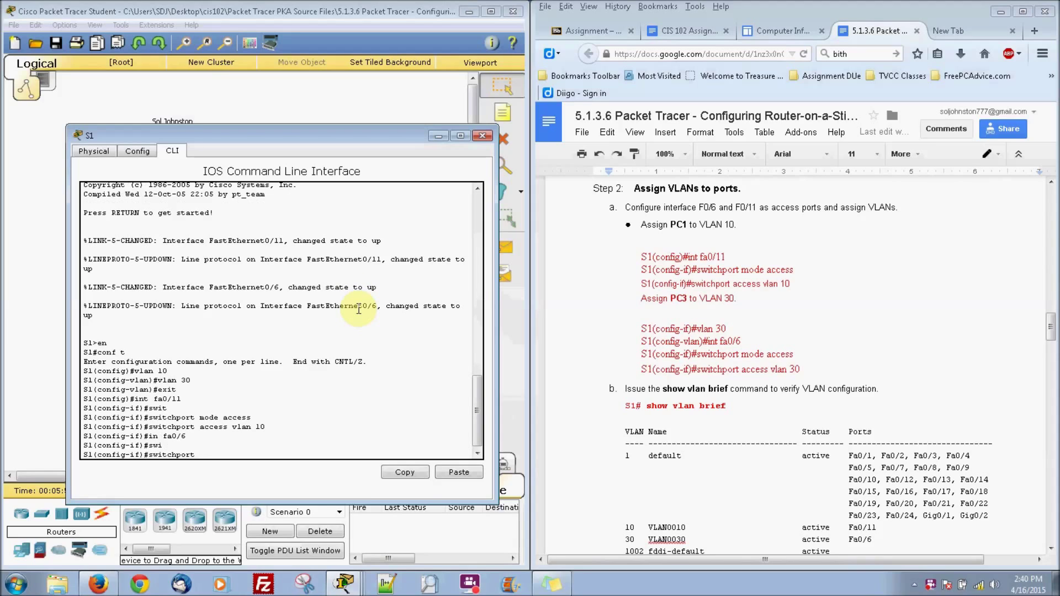
{"action": "type", "text": "mode access"}
{"action": "key", "text": "Return"}
{"action": "key", "text": "Up"}
{"action": "key", "text": "Up"}
{"action": "key", "text": "Up"}
{"action": "key", "text": "Up"}
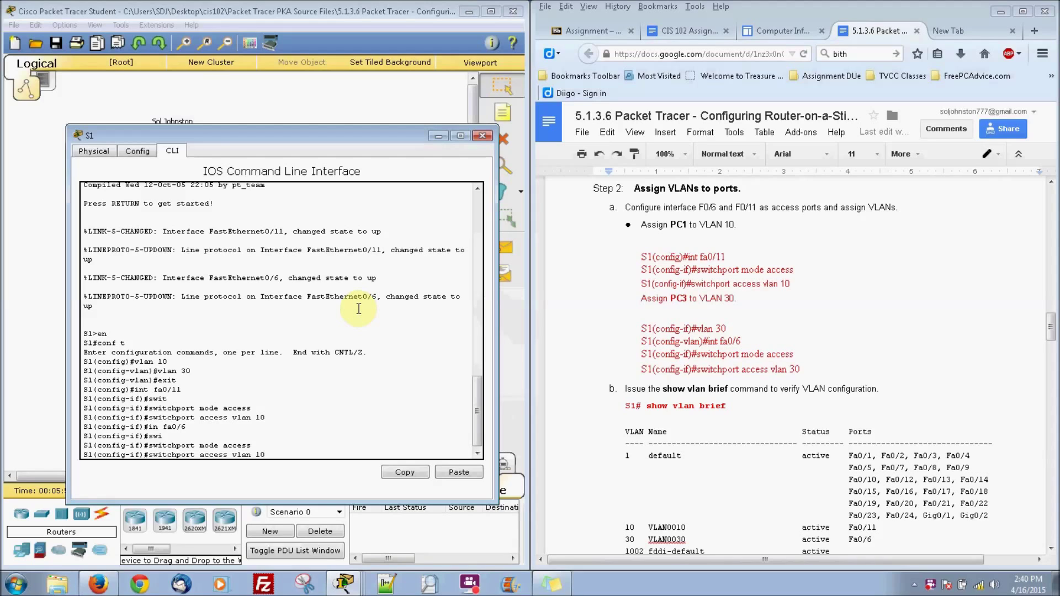
{"action": "key", "text": "BackSpace"}
{"action": "type", "text": "30"}
{"action": "key", "text": "Return"}
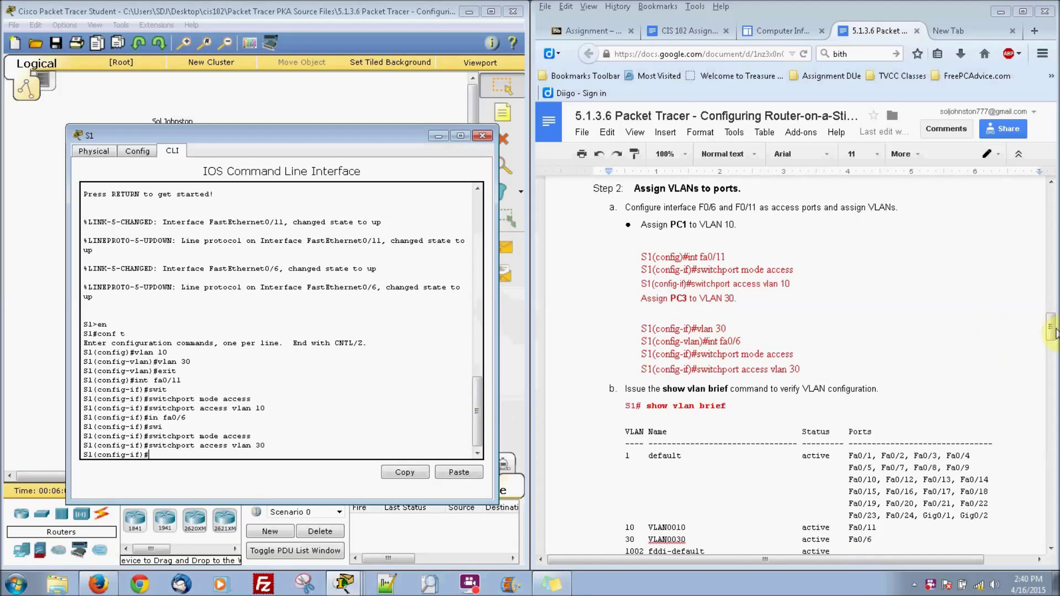
{"action": "left_click_drag", "start_coordinate": [1055, 328], "coordinate": [1055, 344]}
{"action": "left_click", "coordinate": [257, 437]}
Exit configuration mode and run show vlan brief, confirming Fa0/11 in VLAN0010 and Fa0/6 in VLAN0030
{"action": "type", "text": "exit"}
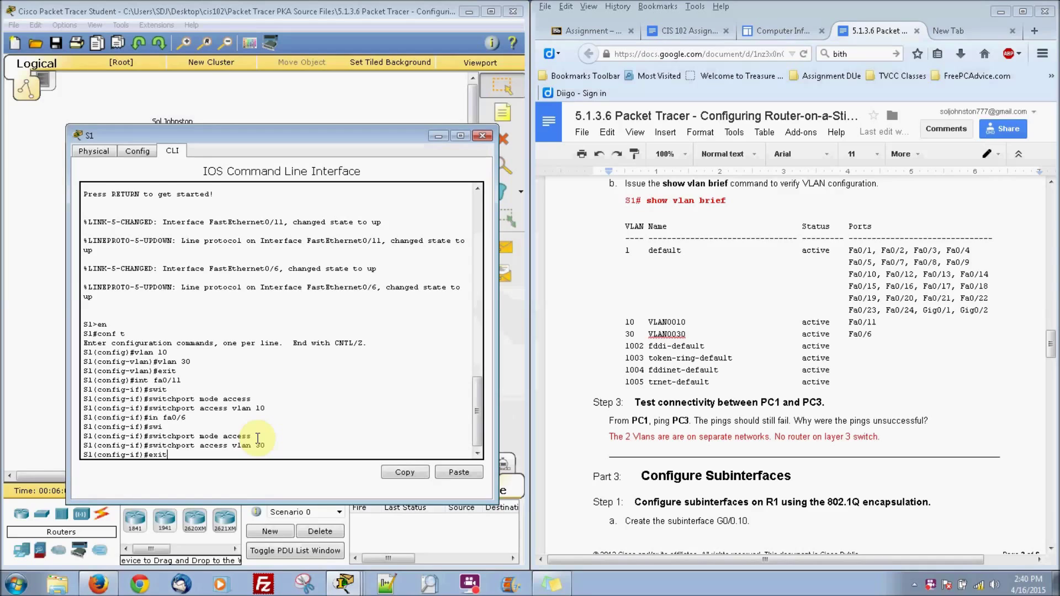
{"action": "key", "text": "Return"}
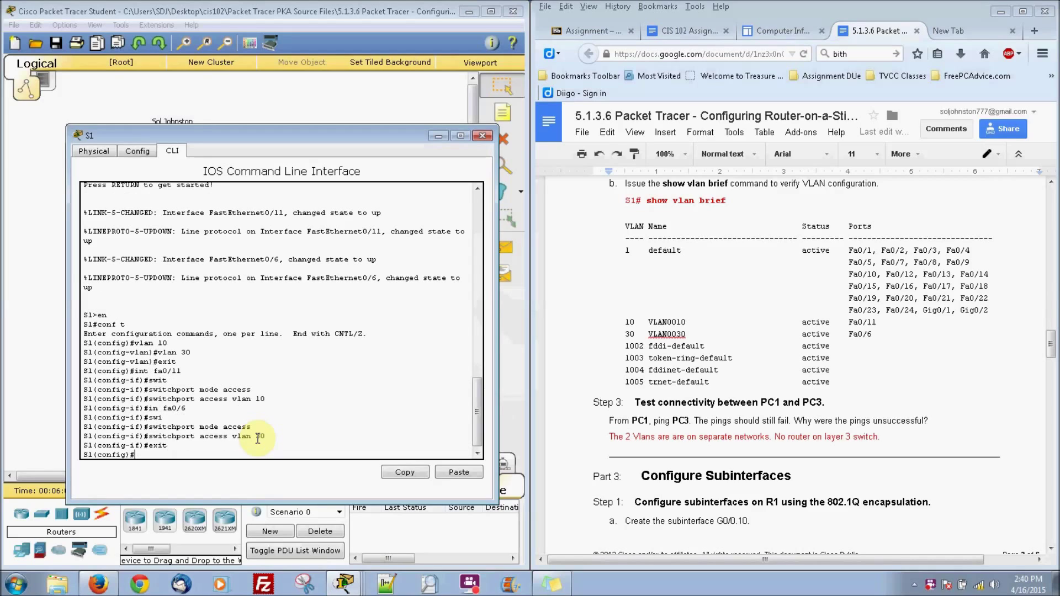
{"action": "type", "text": "end"}
{"action": "key", "text": "Return"}
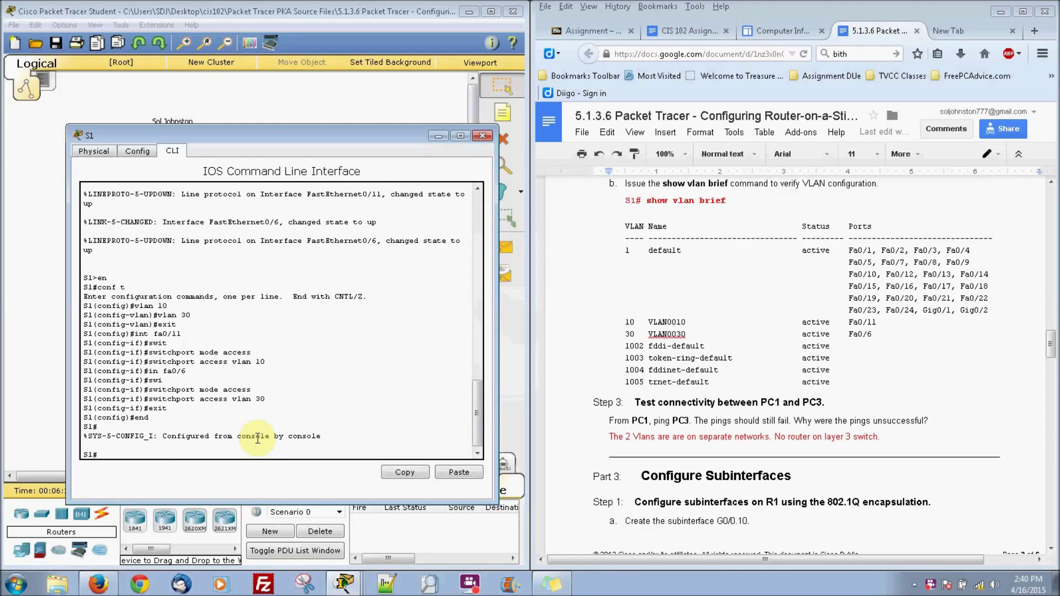
{"action": "type", "text": "show vlan brief"}
{"action": "key", "text": "Return"}
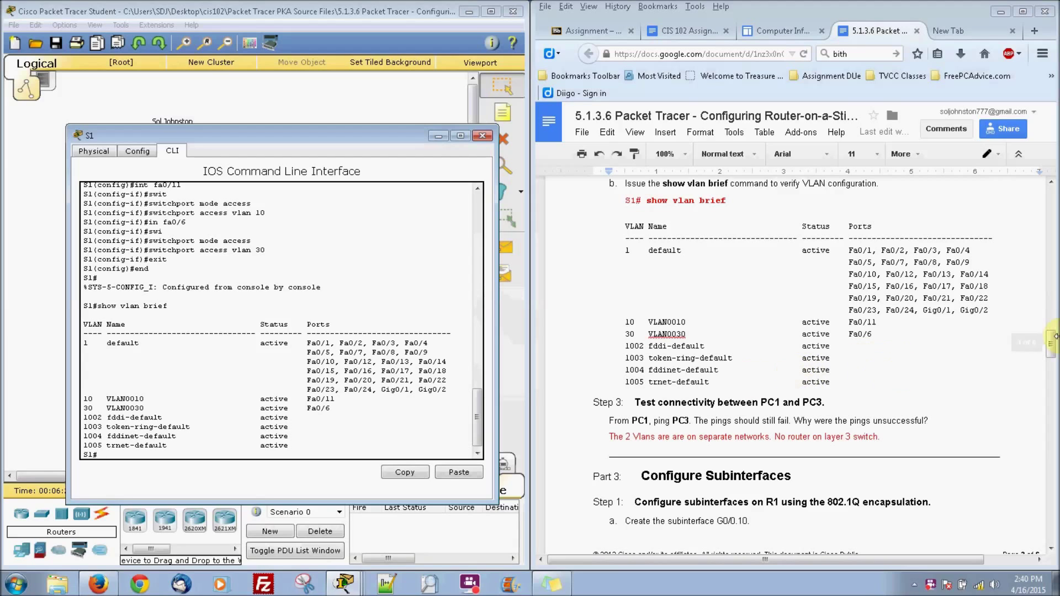
{"action": "left_click_drag", "start_coordinate": [1051, 349], "coordinate": [1054, 379]}
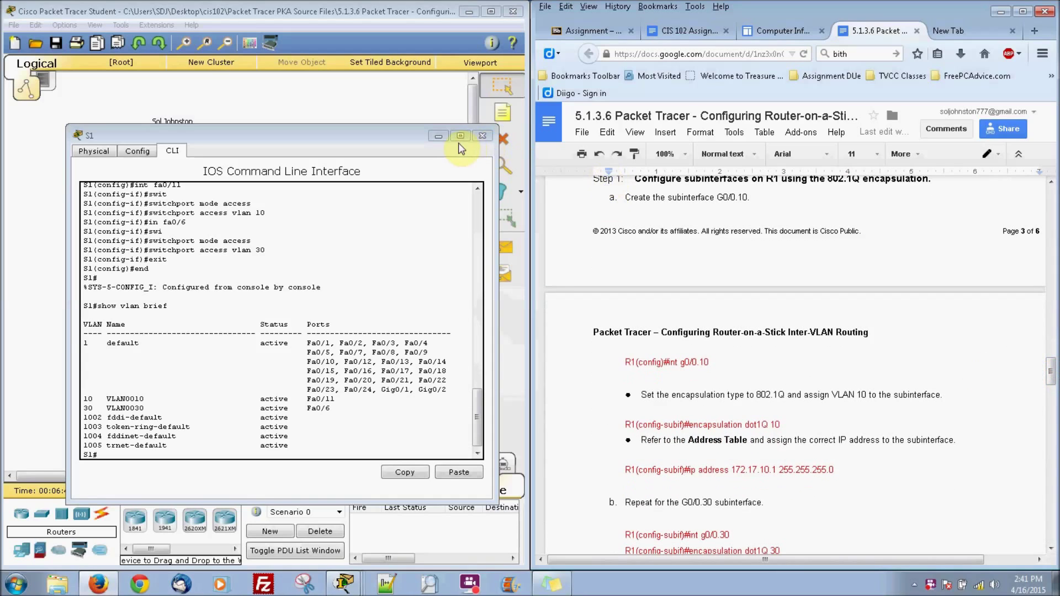
{"action": "left_click_drag", "start_coordinate": [395, 142], "coordinate": [405, 240]}
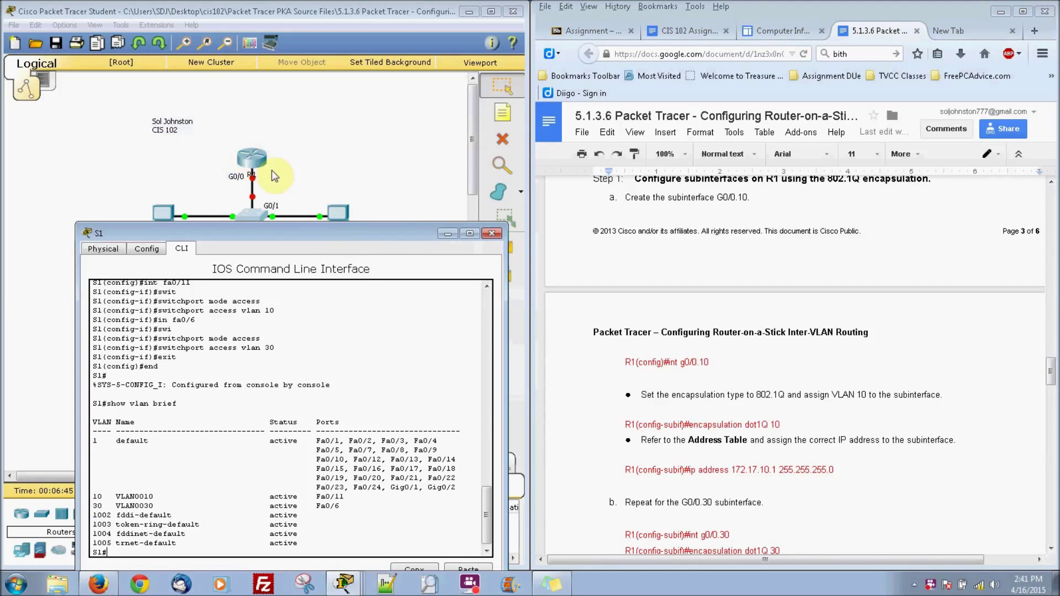
Close S1 and open router R1's CLI in privileged mode
{"action": "left_click", "coordinate": [491, 234]}
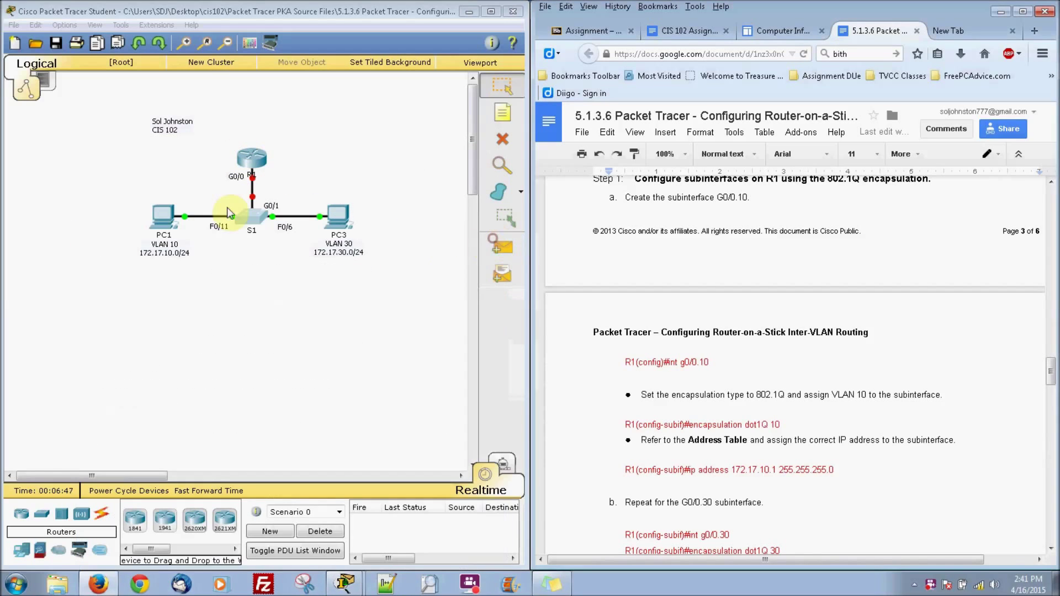
{"action": "left_click", "coordinate": [252, 158]}
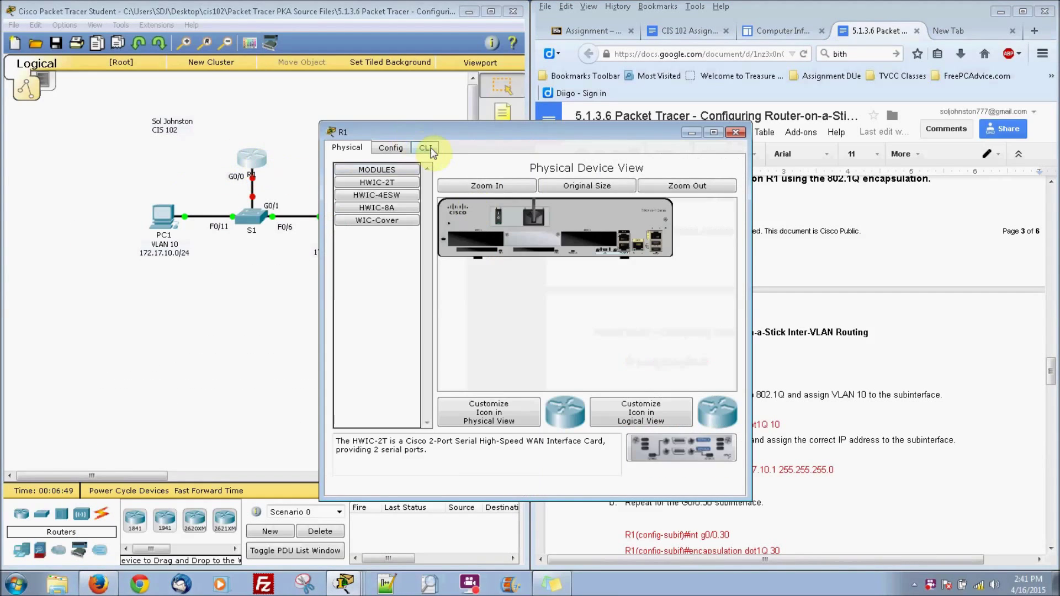
{"action": "left_click", "coordinate": [429, 147]}
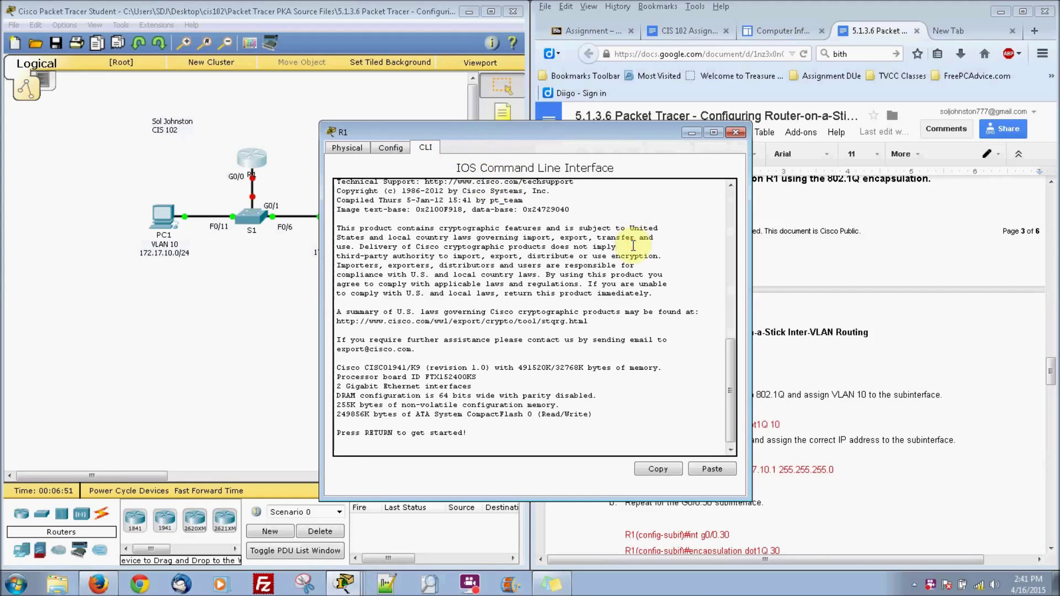
{"action": "key", "text": "Return"}
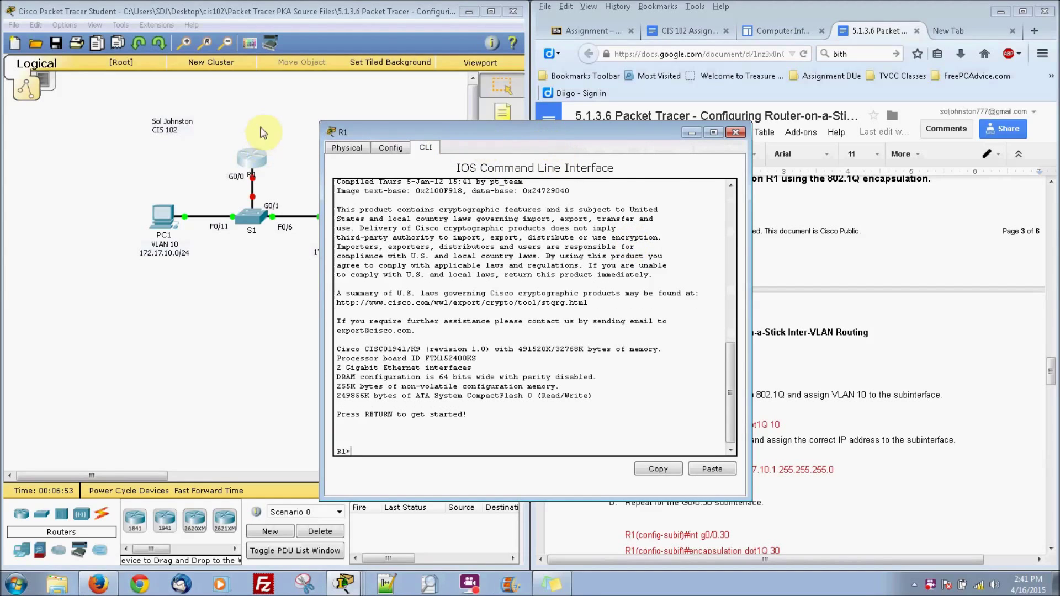
{"action": "left_click_drag", "start_coordinate": [547, 133], "coordinate": [263, 114]}
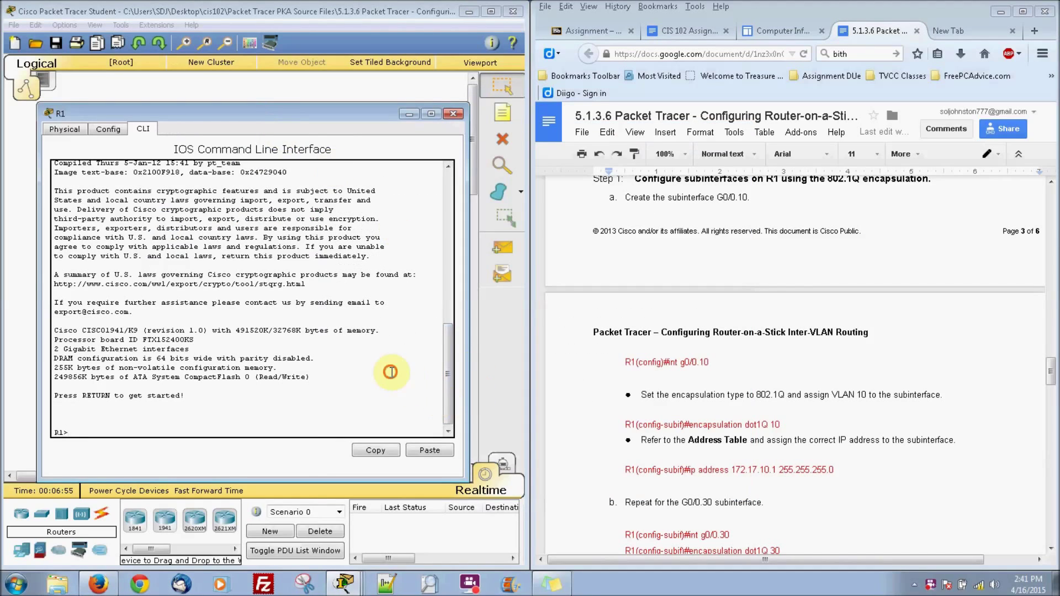
{"action": "key", "text": "Return"}
{"action": "type", "text": "en"}
{"action": "key", "text": "Return"}
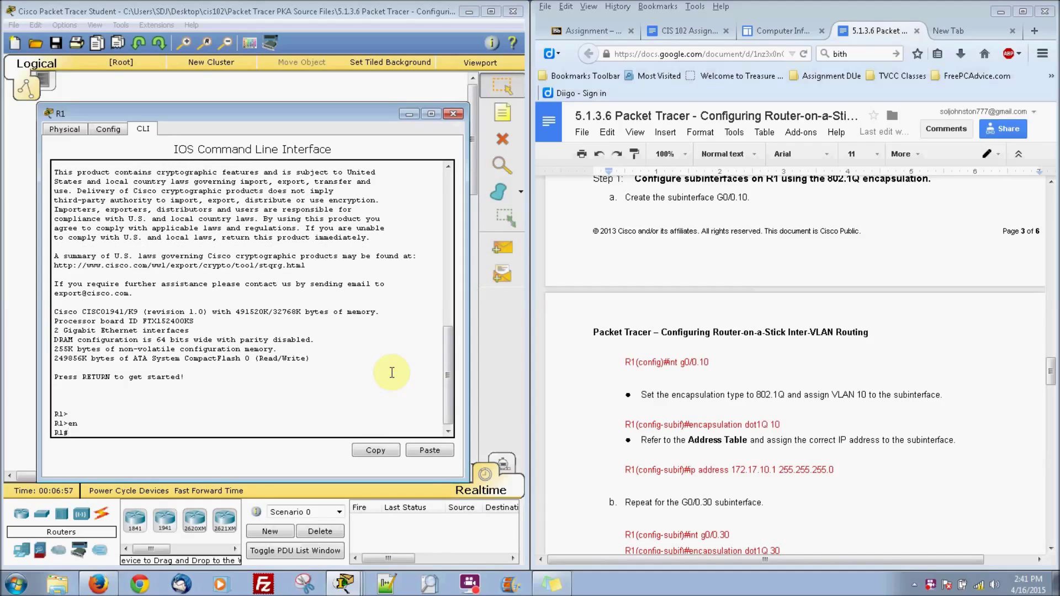
Attempt int g0/0.10 and encapsulation dot1q 10 in privileged mode, then type conf t
{"action": "type", "text": "int g0/0.10"}
{"action": "key", "text": "Return"}
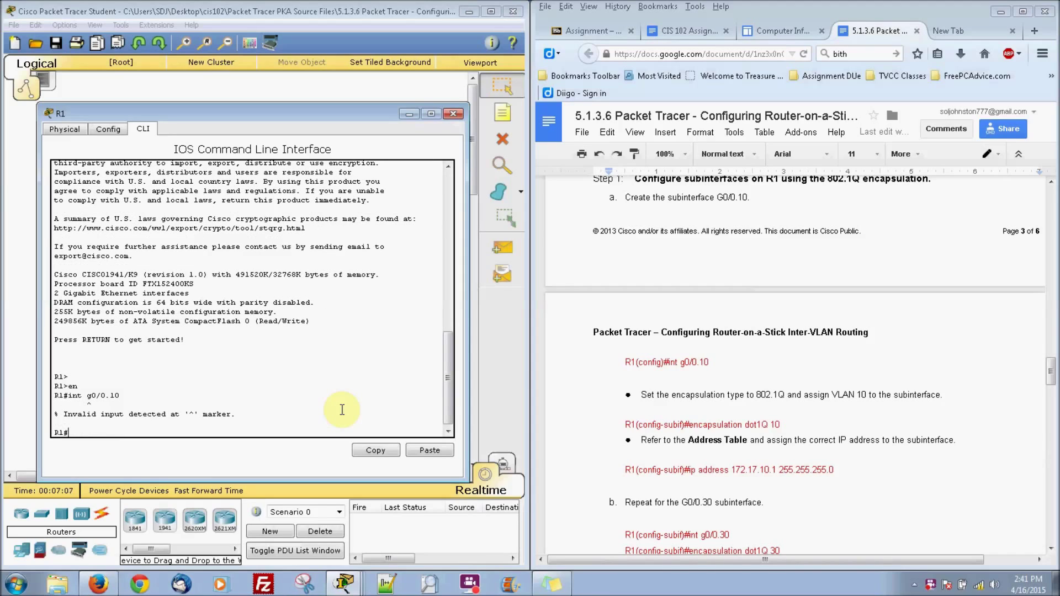
{"action": "type", "text": "enc"}
{"action": "key", "text": "Tab"}
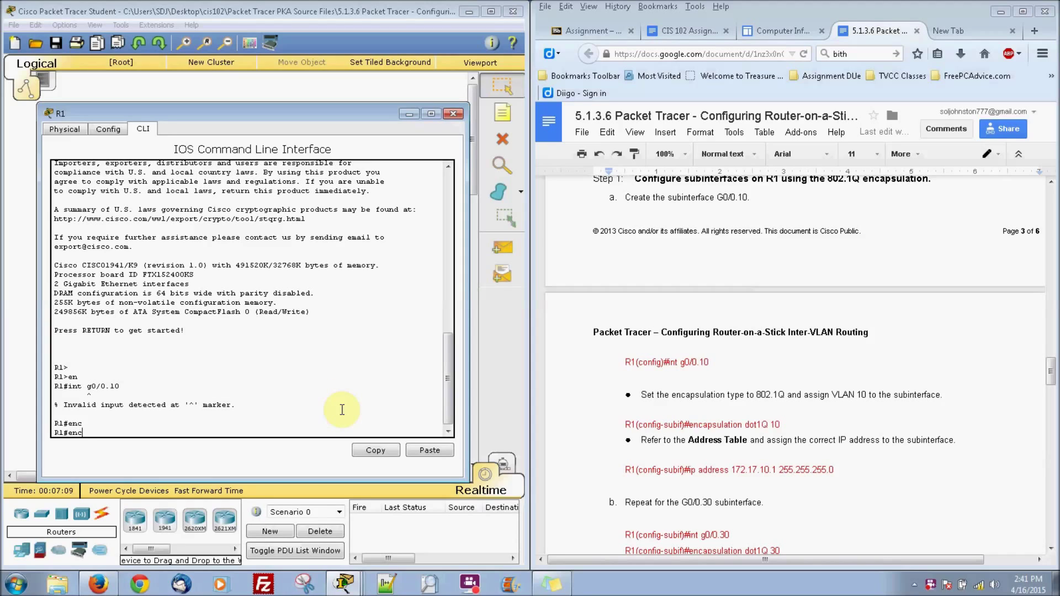
{"action": "type", "text": "apsulation dot1q 10"}
{"action": "key", "text": "Return"}
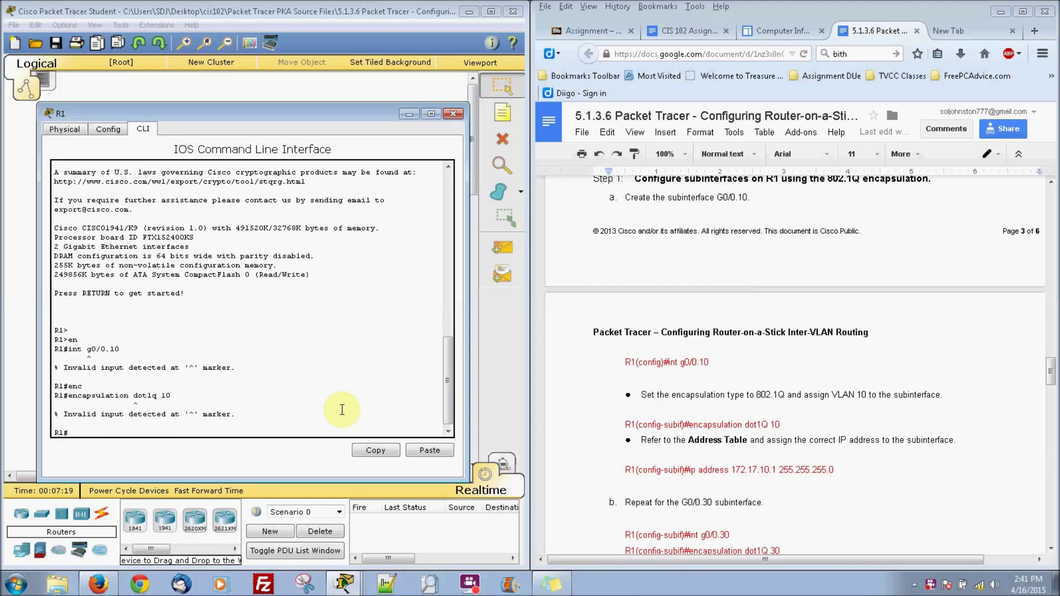
{"action": "type", "text": "c"}
{"action": "type", "text": "conf"}
{"action": "type", "text": " t"}
Create subinterface G0/0.10 with dot1q VLAN 10 and address 172.17.10.1 255.255.255.0
{"action": "key", "text": "Return"}
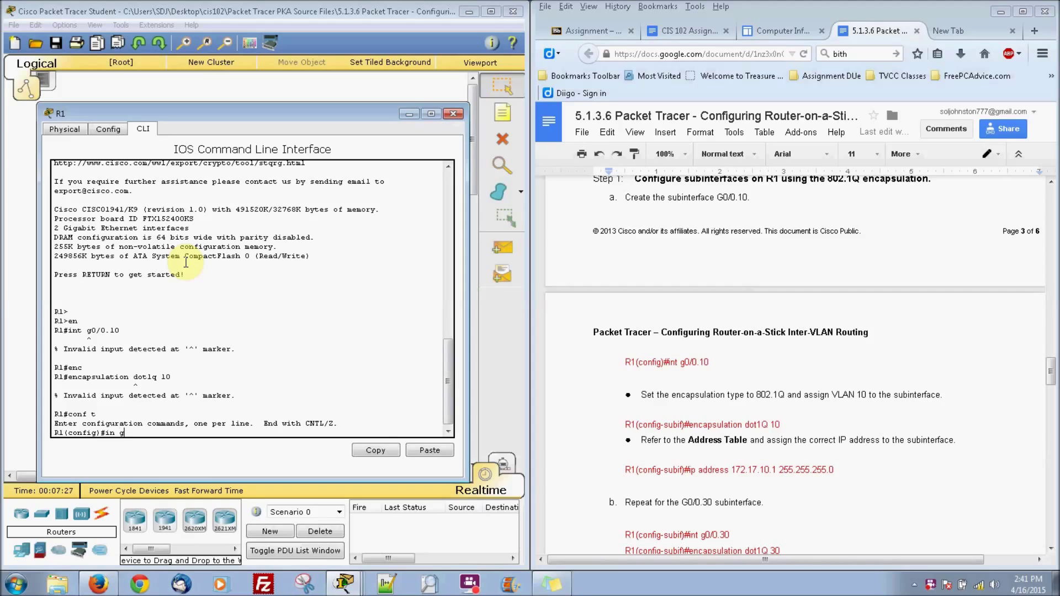
{"action": "key", "text": "BackSpace"}
{"action": "type", "text": "t g0/0.10"}
{"action": "key", "text": "Return"}
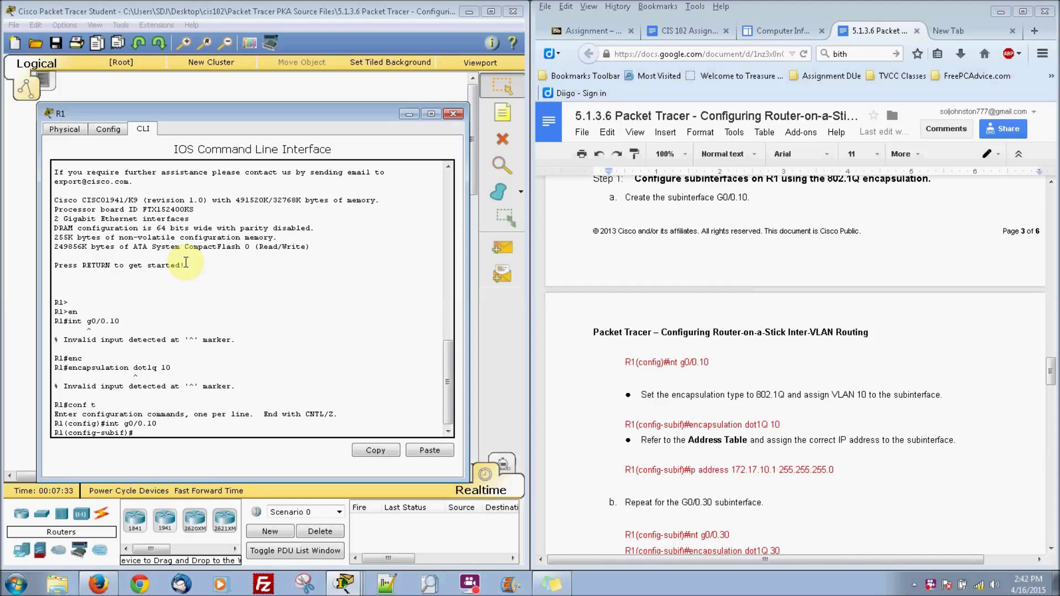
{"action": "type", "text": "encapsulation dot1q 10"}
{"action": "key", "text": "Return"}
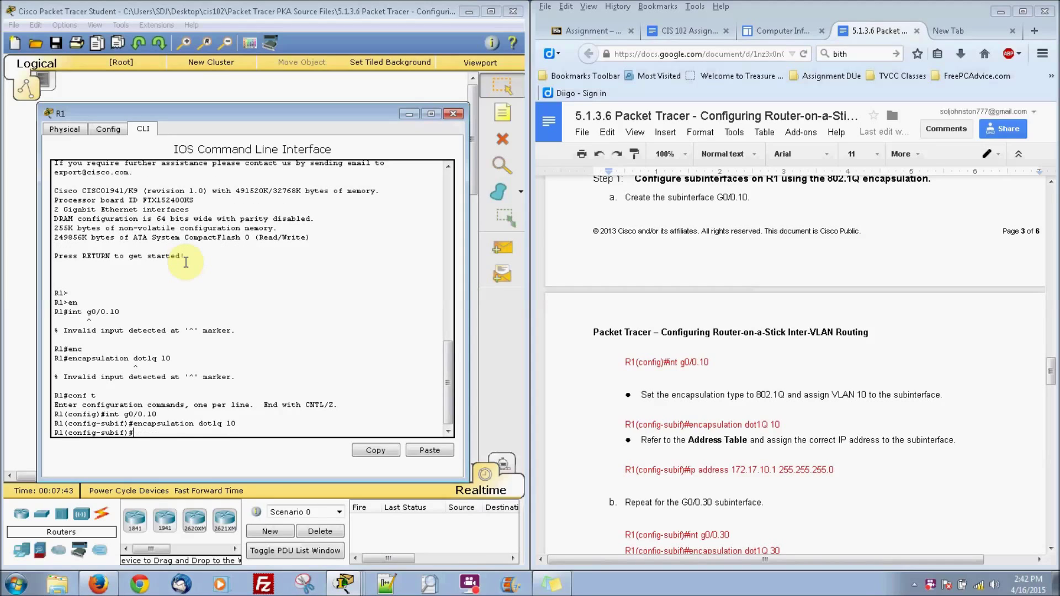
{"action": "type", "text": "ip address 172.17.10.1 255.255.255"}
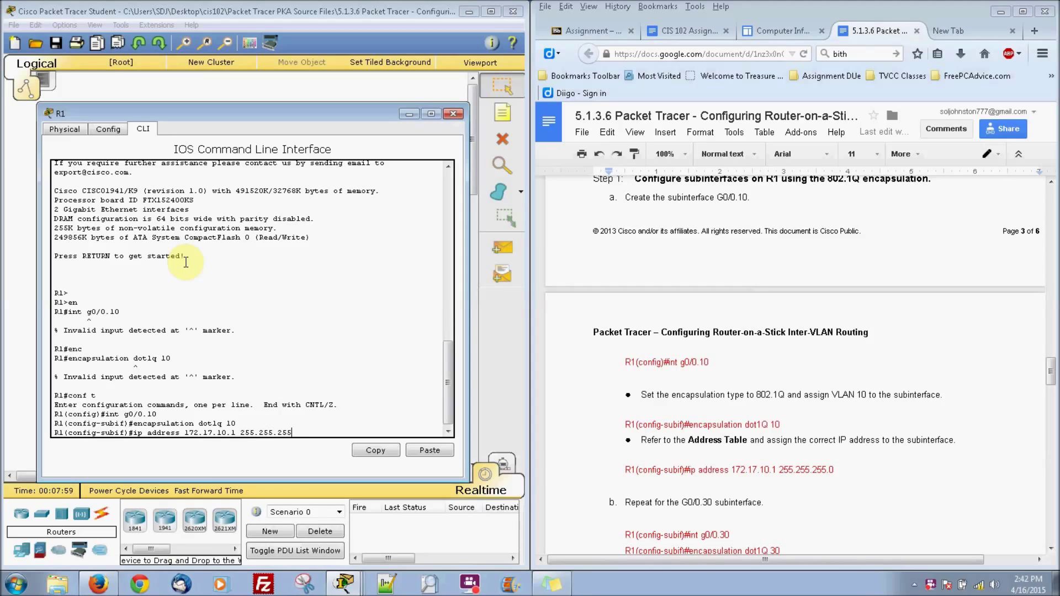
{"action": "type", "text": ".0"}
{"action": "key", "text": "Return"}
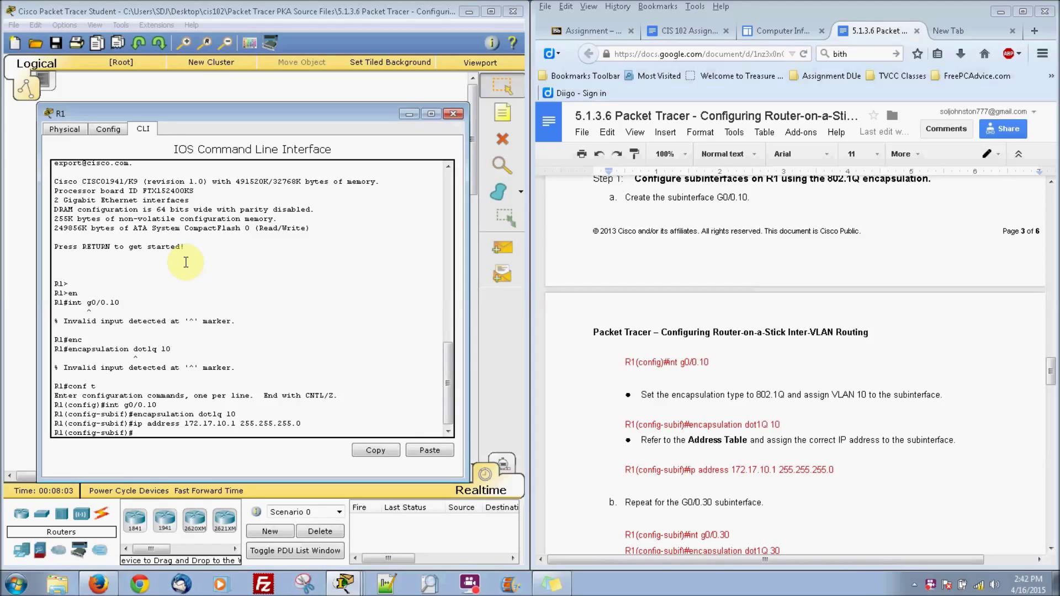
Create subinterface G0/0.30 with dot1q VLAN 30 and address 172.17.30.1 255.255.255.0
{"action": "type", "text": "int g0/0.30"}
{"action": "key", "text": "Return"}
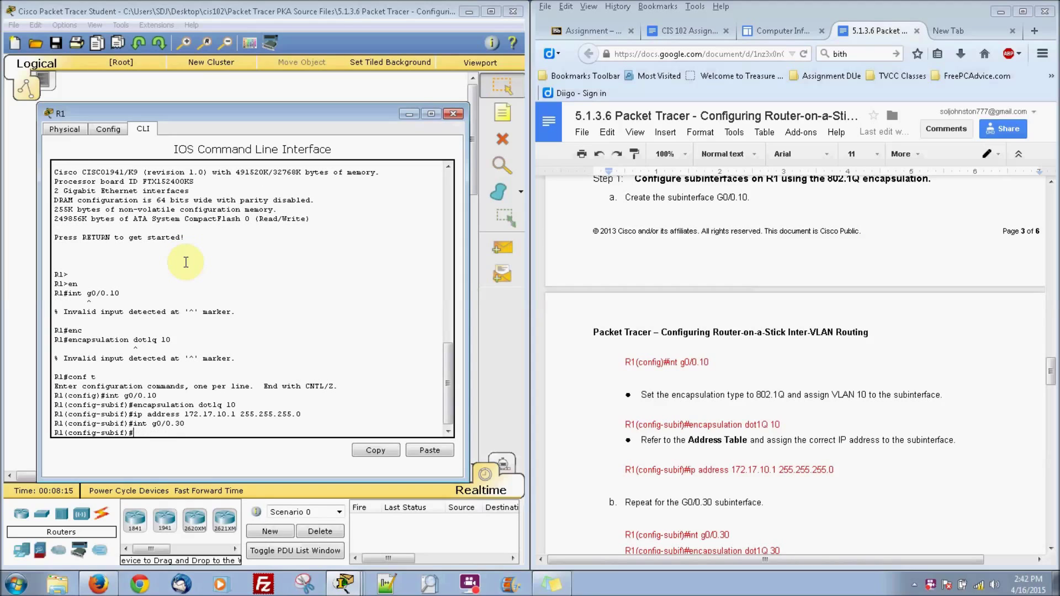
{"action": "type", "text": "e"}
{"action": "key", "text": "Up"}
{"action": "key", "text": "Up"}
{"action": "key", "text": "Up"}
{"action": "key", "text": "BackSpace"}
{"action": "key", "text": "BackSpace"}
{"action": "type", "text": "30"}
{"action": "key", "text": "Return"}
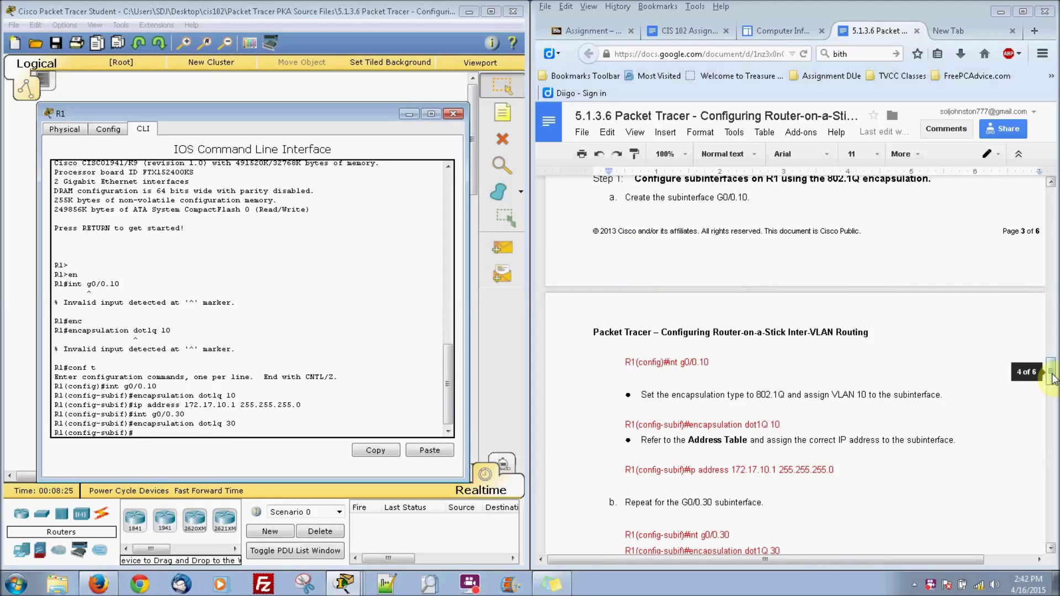
{"action": "left_click_drag", "start_coordinate": [1050, 372], "coordinate": [1051, 405]}
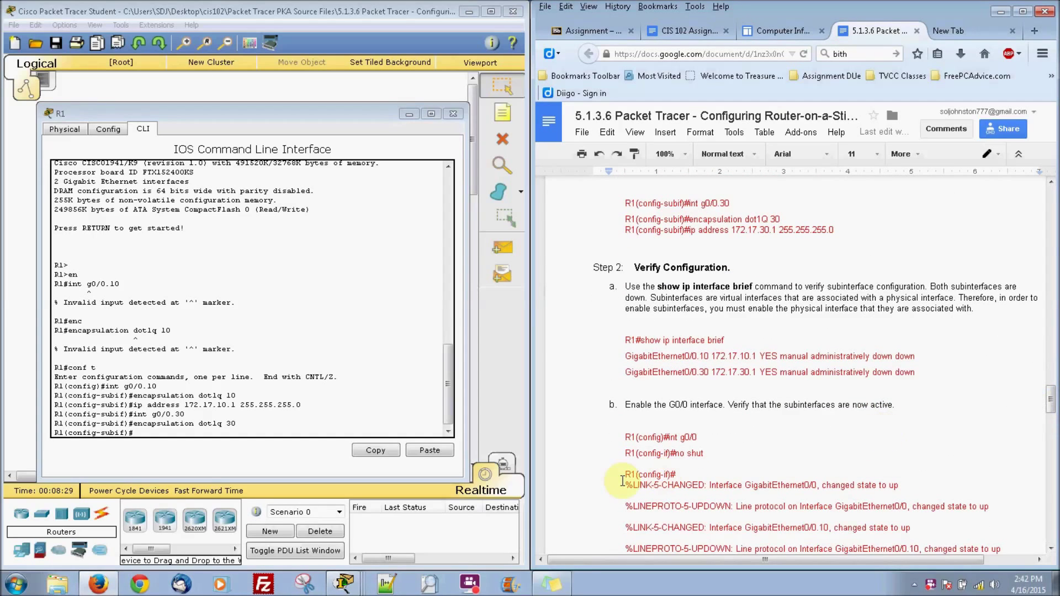
{"action": "left_click", "coordinate": [105, 424]}
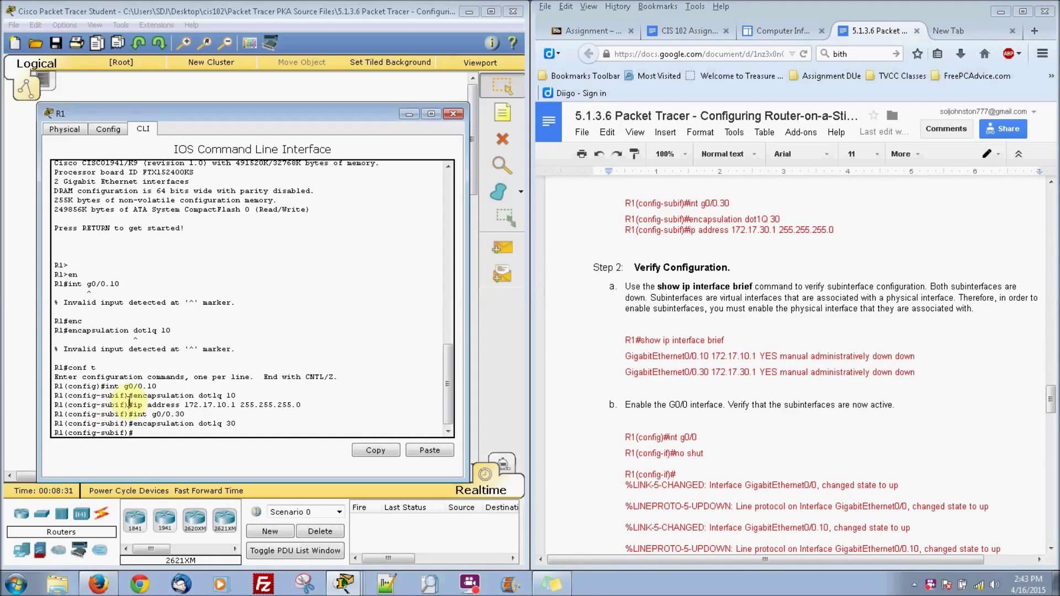
{"action": "key", "text": "Up"}
{"action": "key", "text": "Up"}
{"action": "key", "text": "Up"}
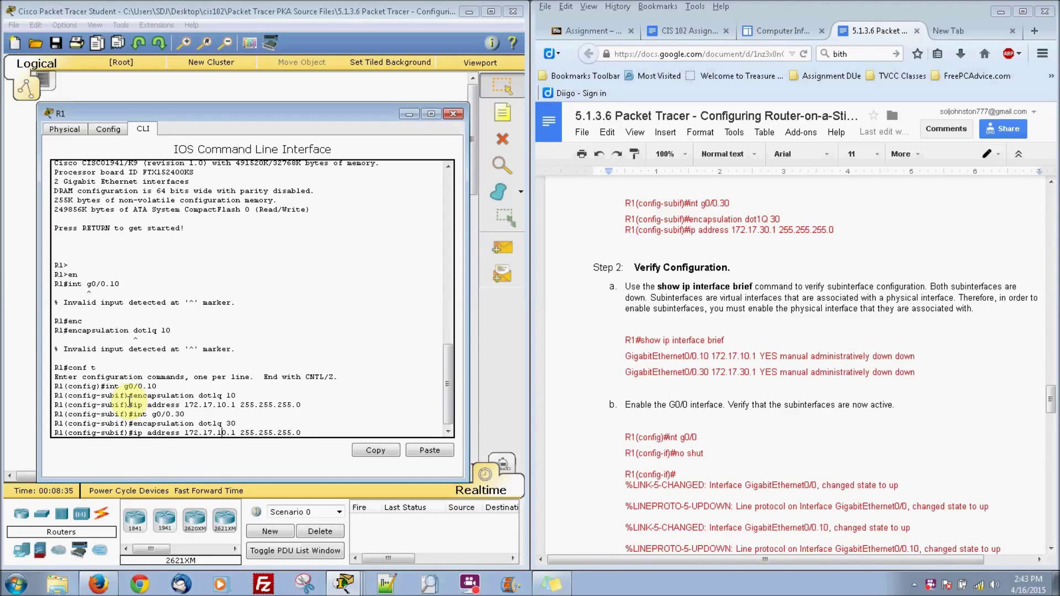
{"action": "key", "text": "BackSpace"}
{"action": "type", "text": "3"}
{"action": "key", "text": "Return"}
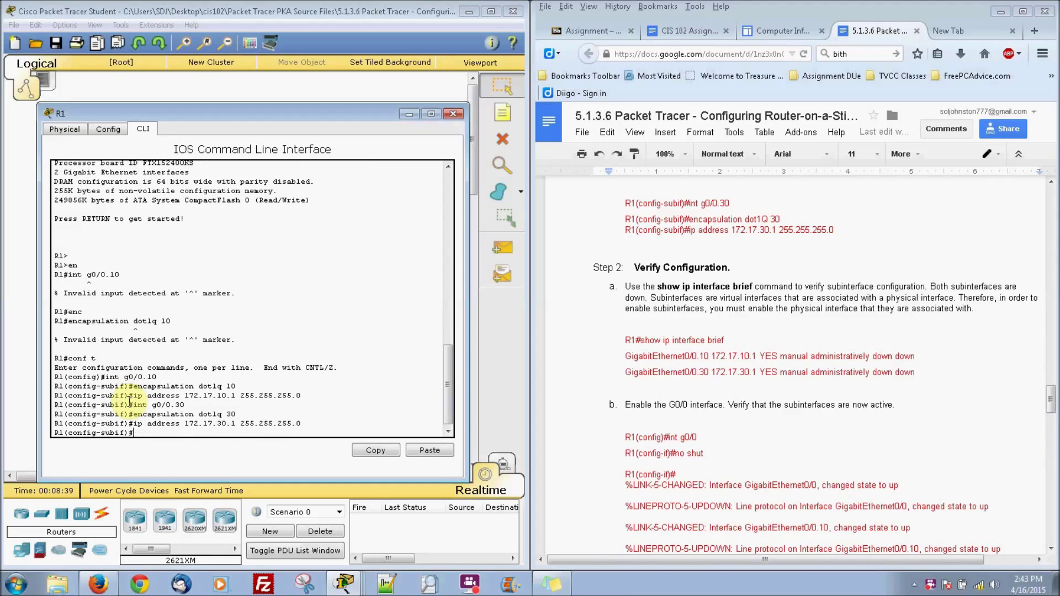
Leave configuration mode and enter show ip interface brief on R1
{"action": "type", "text": "end"}
{"action": "key", "text": "Return"}
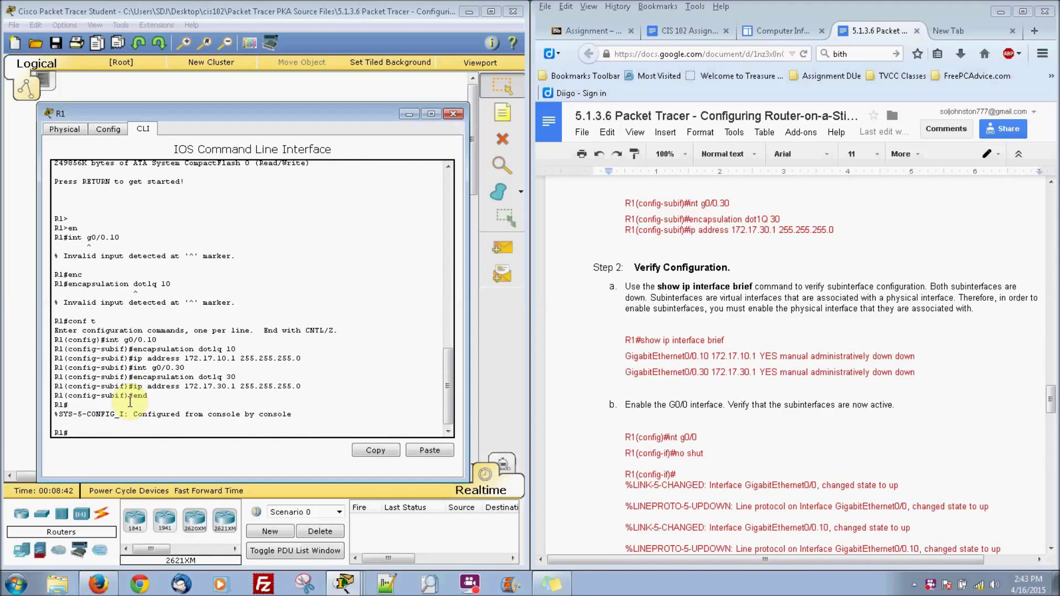
{"action": "type", "text": "show ip interface brief"}
{"action": "key", "text": "Return"}
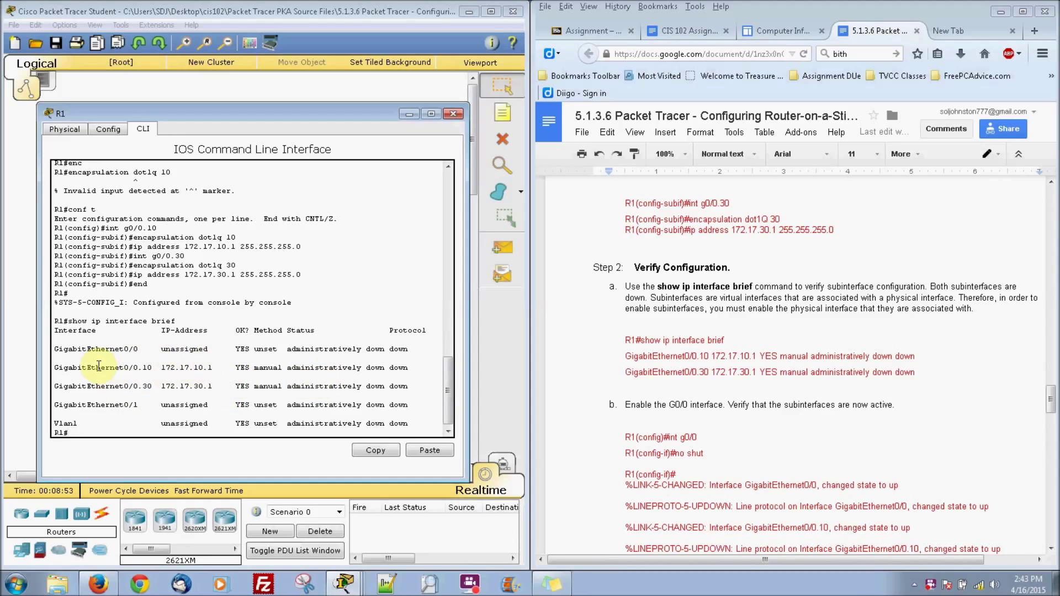
{"action": "left_click_drag", "start_coordinate": [91, 367], "coordinate": [54, 367]}
{"action": "left_click_drag", "start_coordinate": [184, 362], "coordinate": [203, 369]}
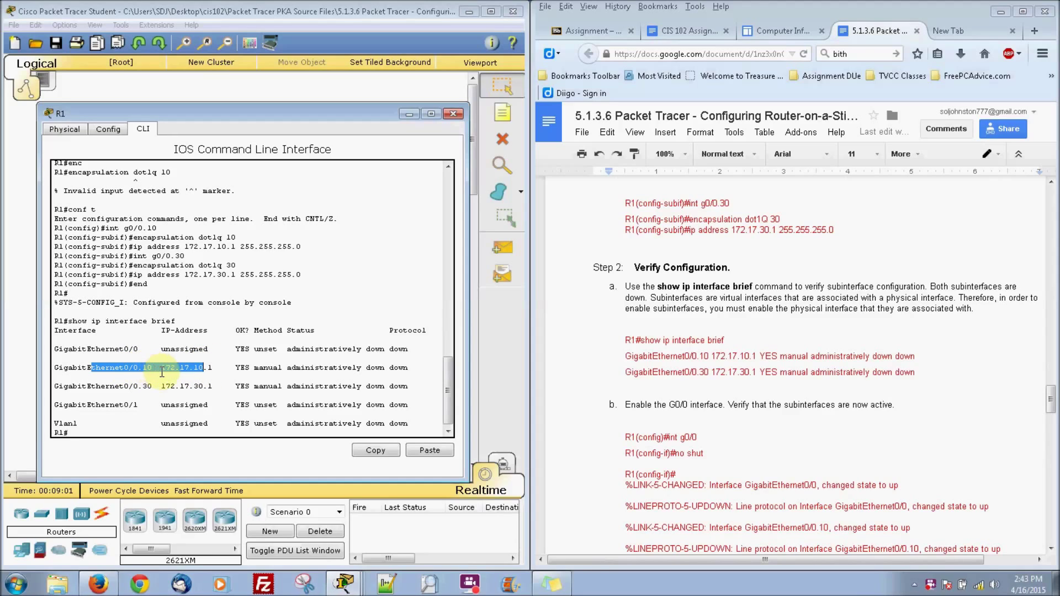
{"action": "left_click", "coordinate": [176, 368]}
{"action": "left_click_drag", "start_coordinate": [159, 370], "coordinate": [223, 368]}
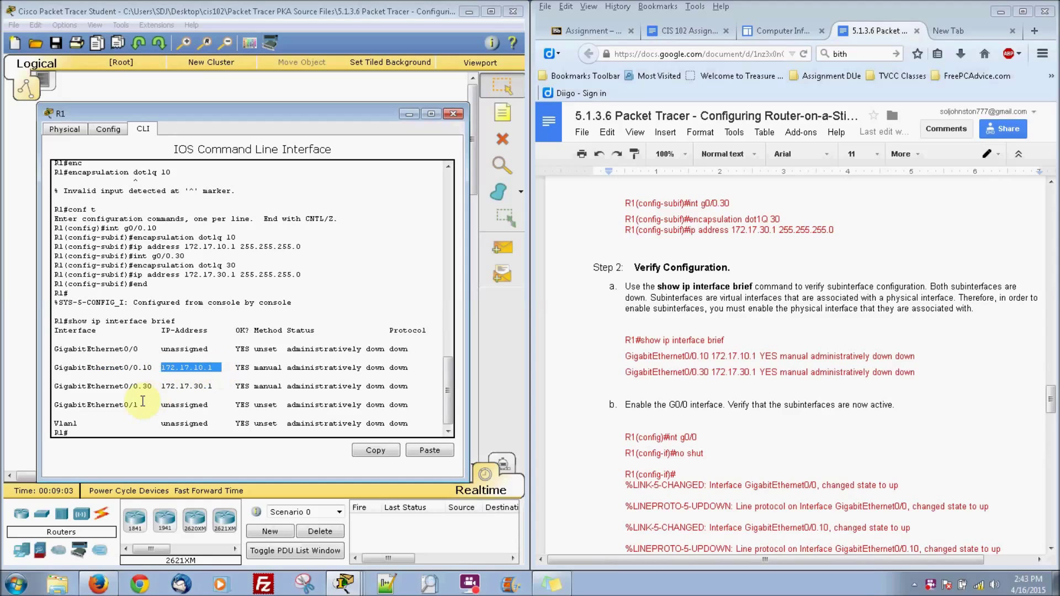
{"action": "left_click_drag", "start_coordinate": [149, 385], "coordinate": [215, 385]}
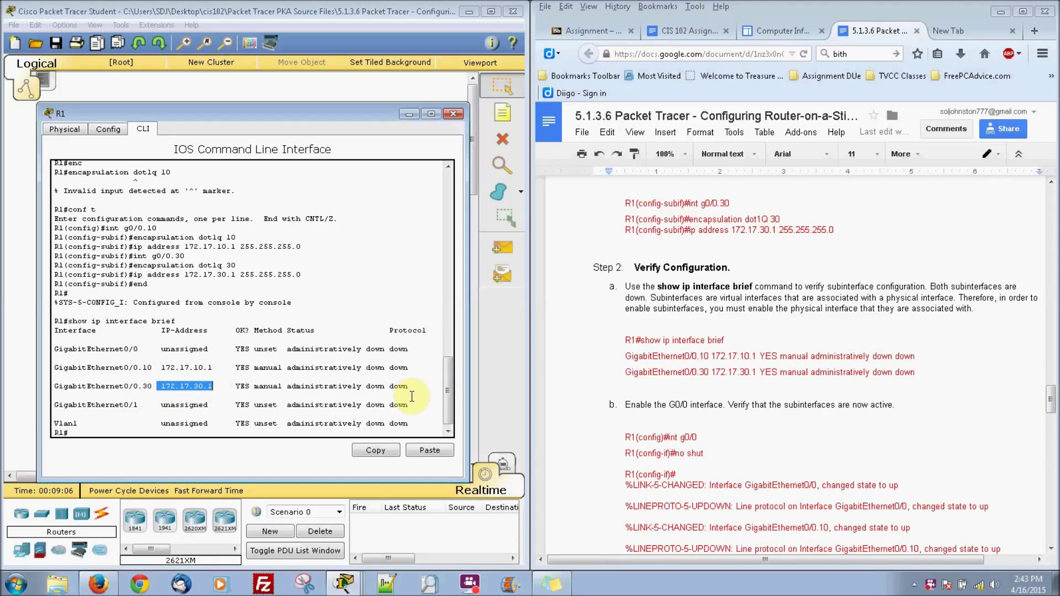
{"action": "left_click", "coordinate": [705, 388]}
{"action": "left_click_drag", "start_coordinate": [1050, 397], "coordinate": [1052, 415]}
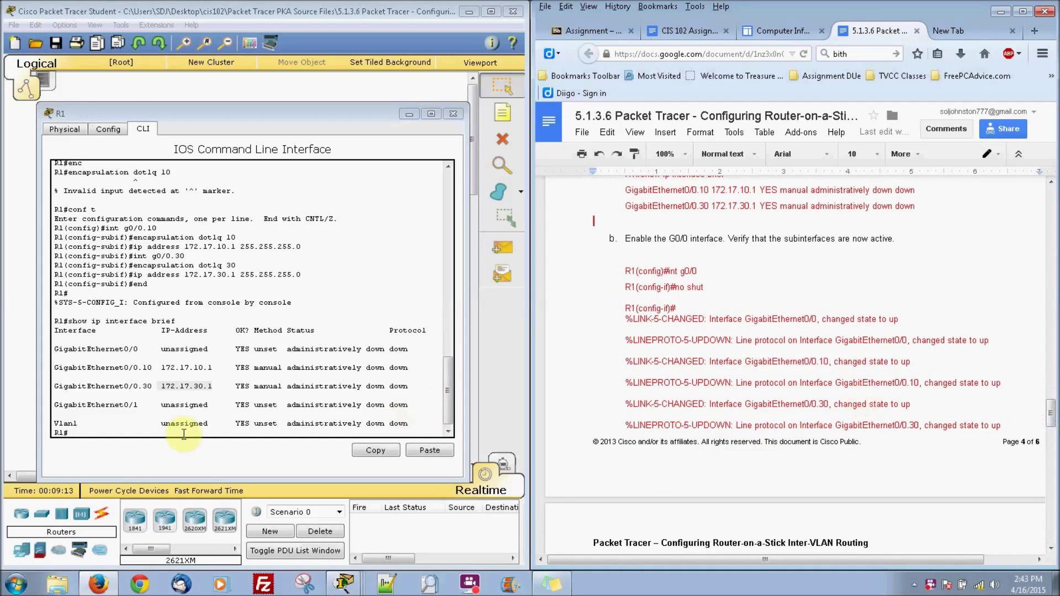
{"action": "left_click", "coordinate": [150, 424]}
Bring up R1's G0/0 with no shut, check the G0/0.10 up message, and close R1
{"action": "type", "text": "conf "}
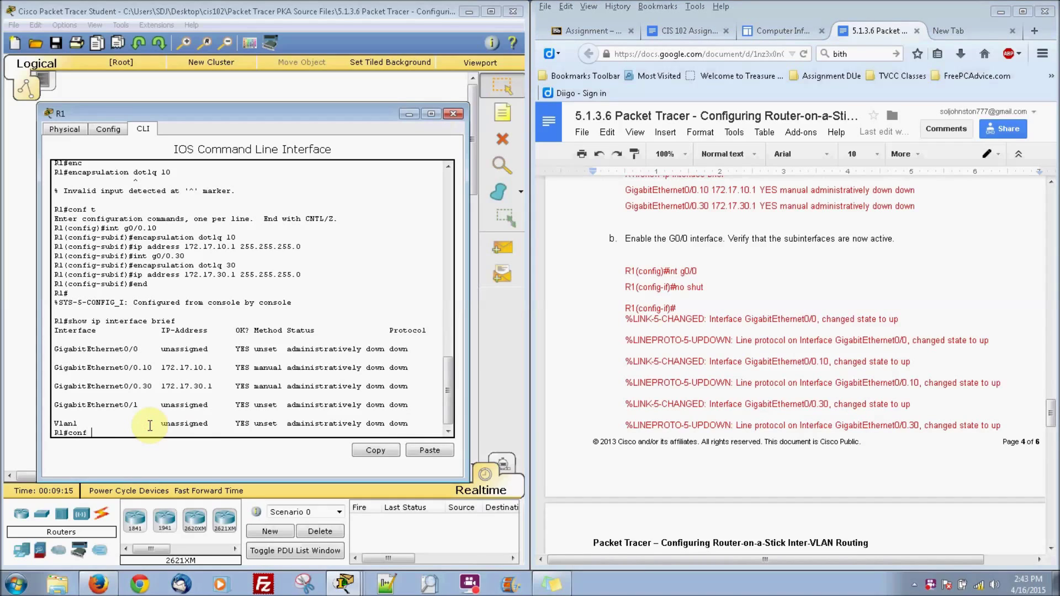
{"action": "type", "text": "t"}
{"action": "key", "text": "Return"}
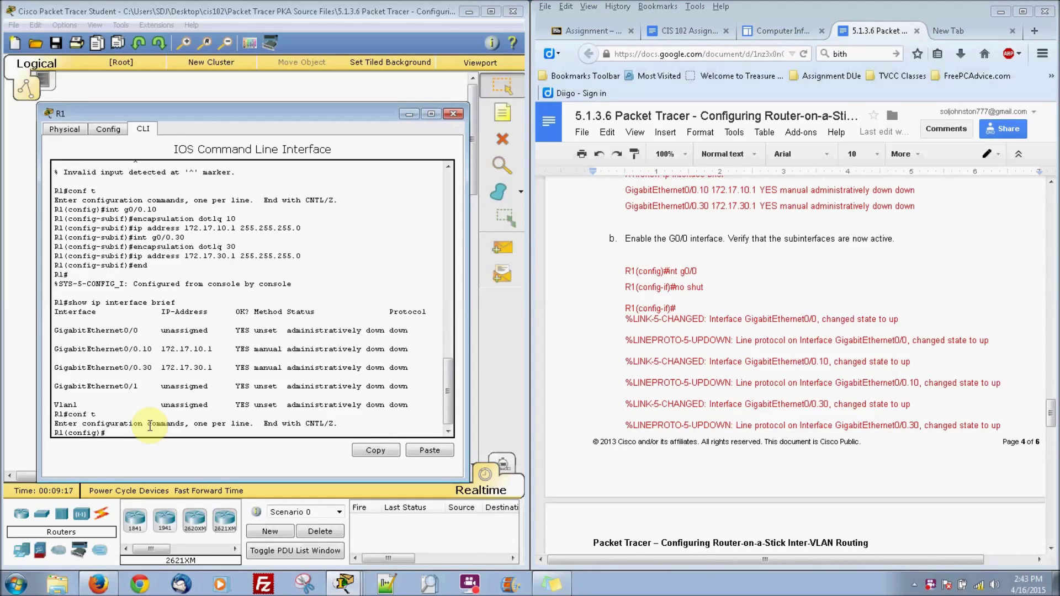
{"action": "type", "text": "int g0/0"}
{"action": "key", "text": "Return"}
{"action": "type", "text": "no shu"}
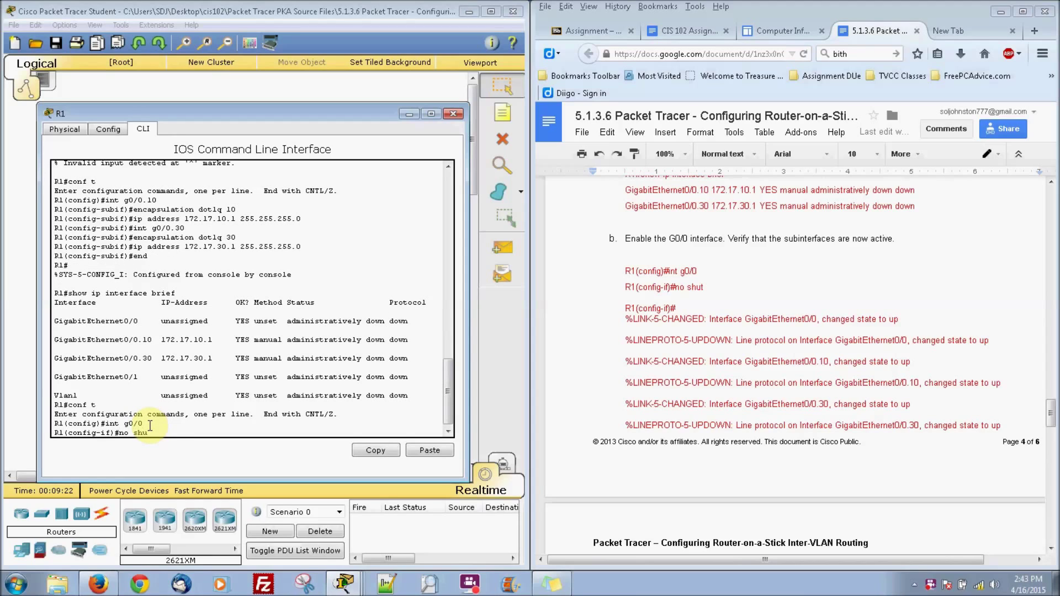
{"action": "type", "text": "t"}
{"action": "key", "text": "Return"}
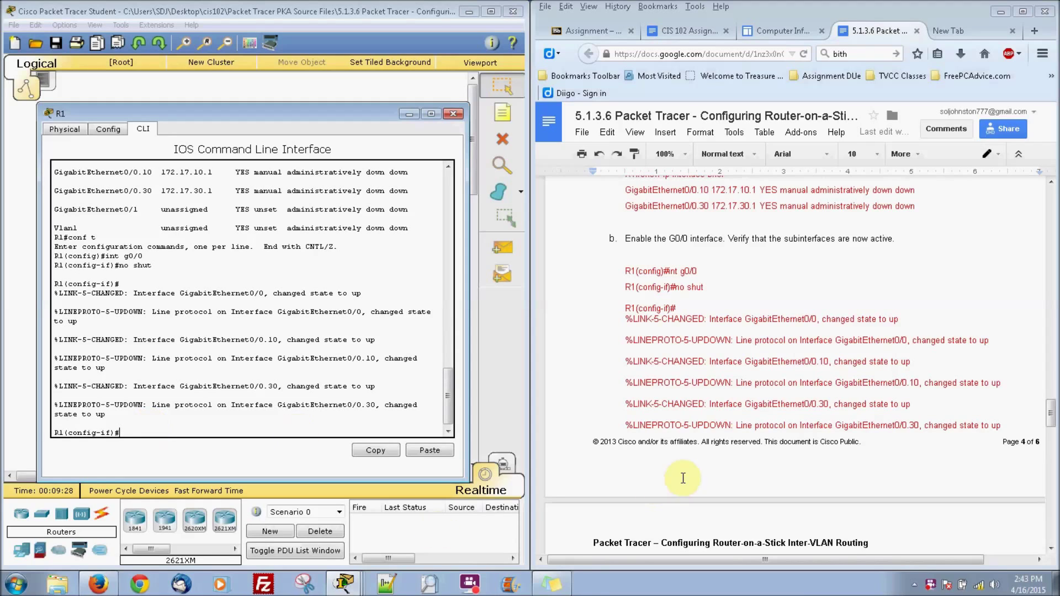
{"action": "left_click_drag", "start_coordinate": [1050, 422], "coordinate": [1055, 455]}
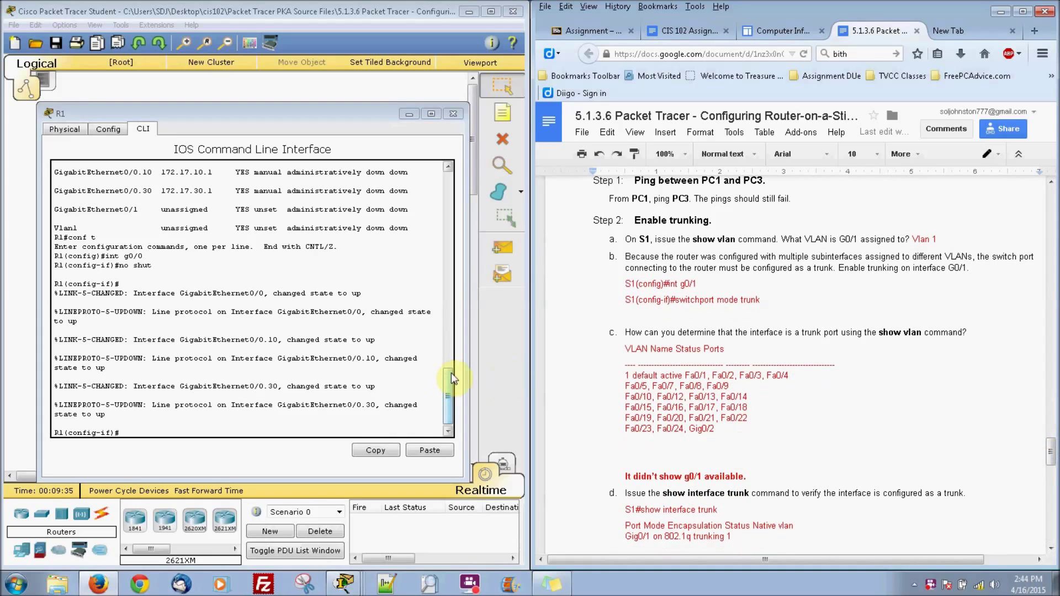
{"action": "left_click_drag", "start_coordinate": [254, 340], "coordinate": [278, 339]}
{"action": "left_click", "coordinate": [254, 387]}
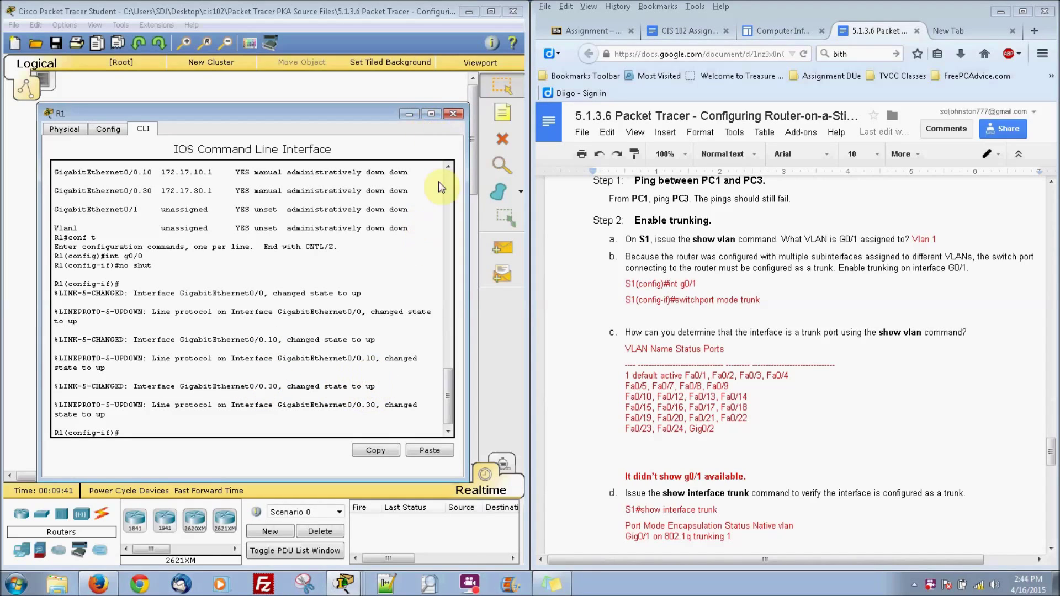
{"action": "left_click", "coordinate": [453, 114]}
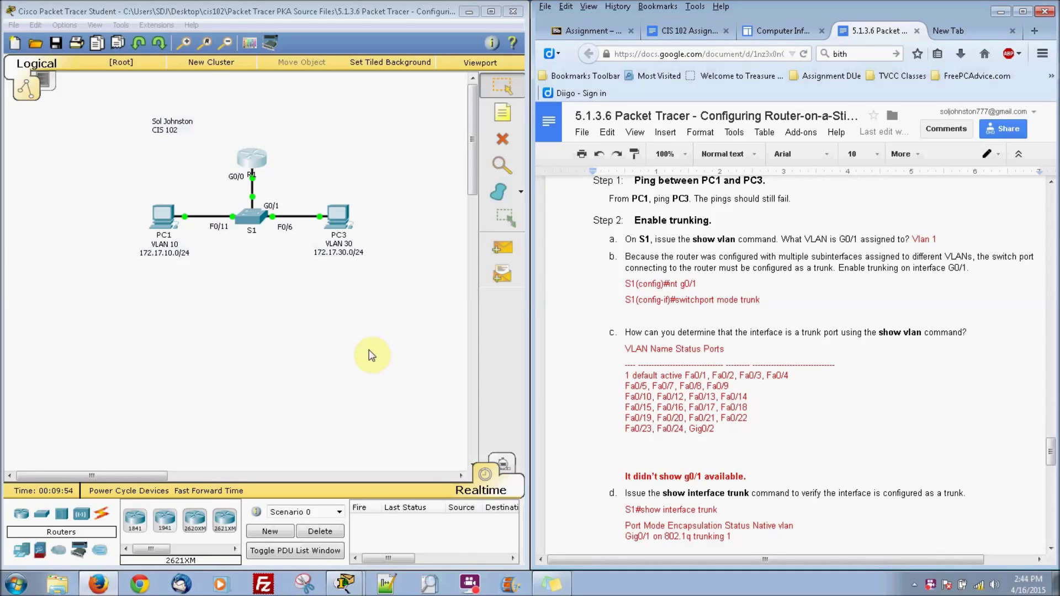
Ping 172.17.30.0 again from PC1's Command Prompt and close PC1 after it times out
{"action": "left_click", "coordinate": [164, 224]}
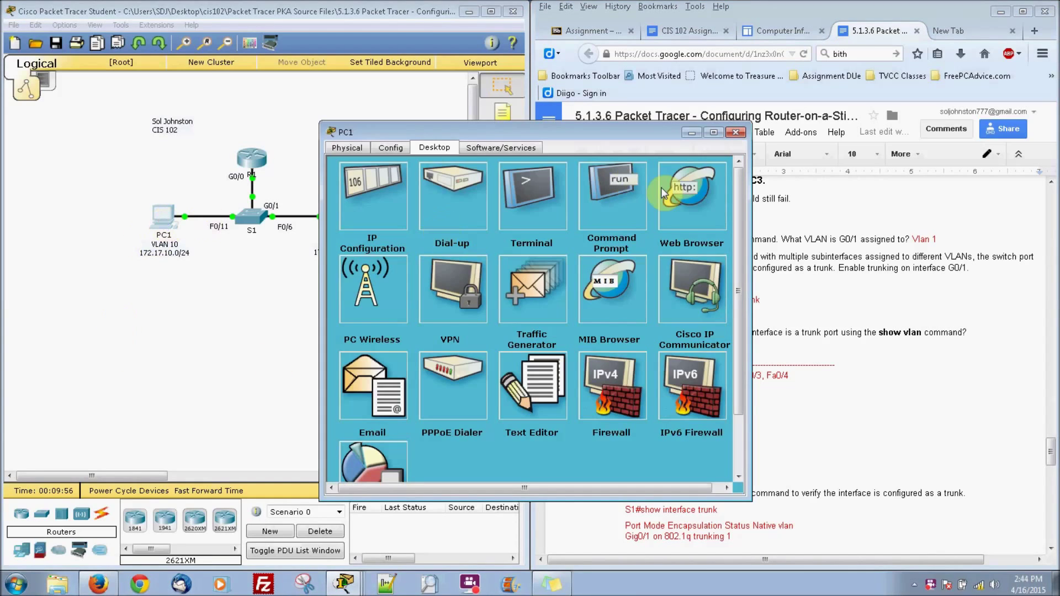
{"action": "left_click", "coordinate": [628, 196]}
{"action": "left_click_drag", "start_coordinate": [627, 135], "coordinate": [349, 294]}
{"action": "type", "text": "p"}
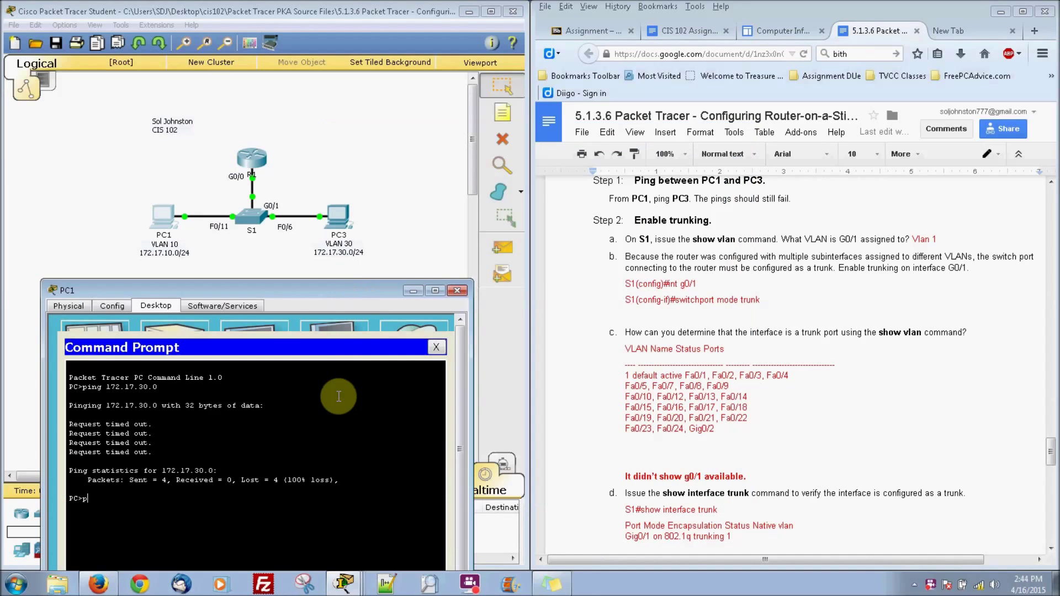
{"action": "type", "text": "ing 172.17.30.0"}
{"action": "key", "text": "Return"}
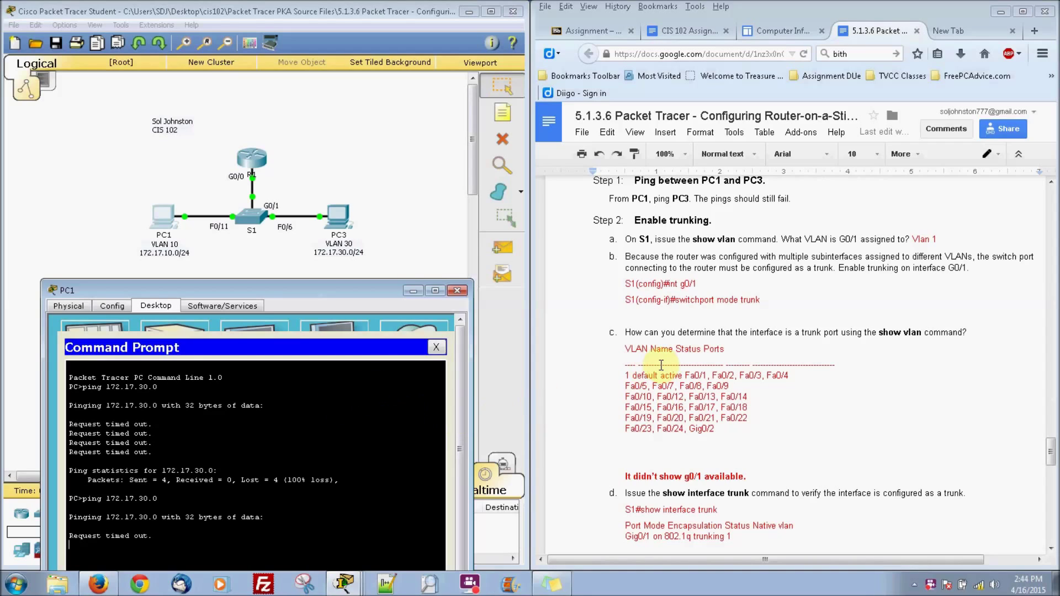
{"action": "left_click", "coordinate": [457, 291]}
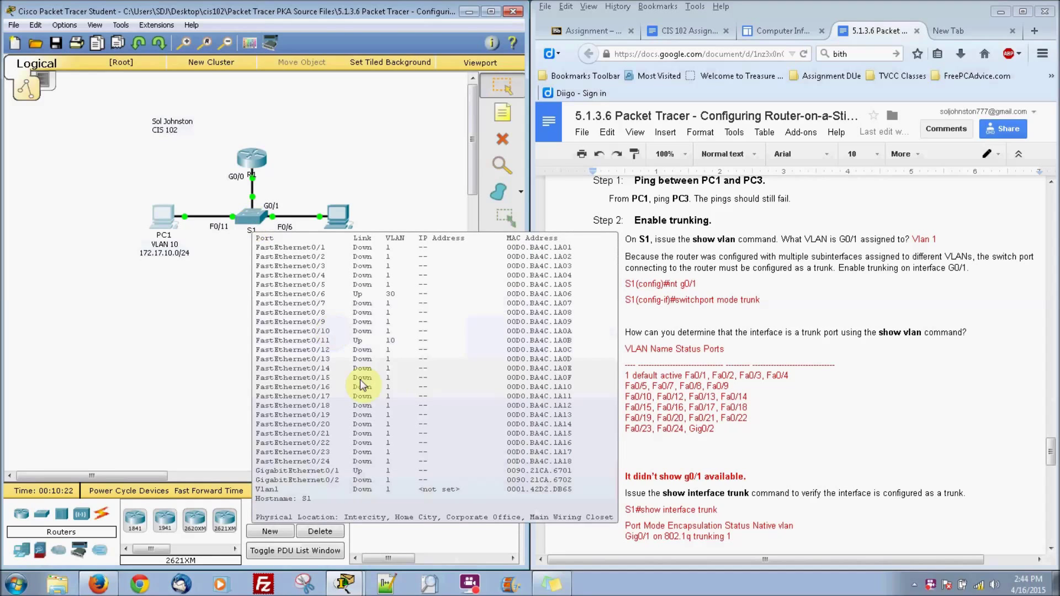
Reopen S1's CLI and enter global configuration mode with conf t
{"action": "left_click", "coordinate": [250, 217]}
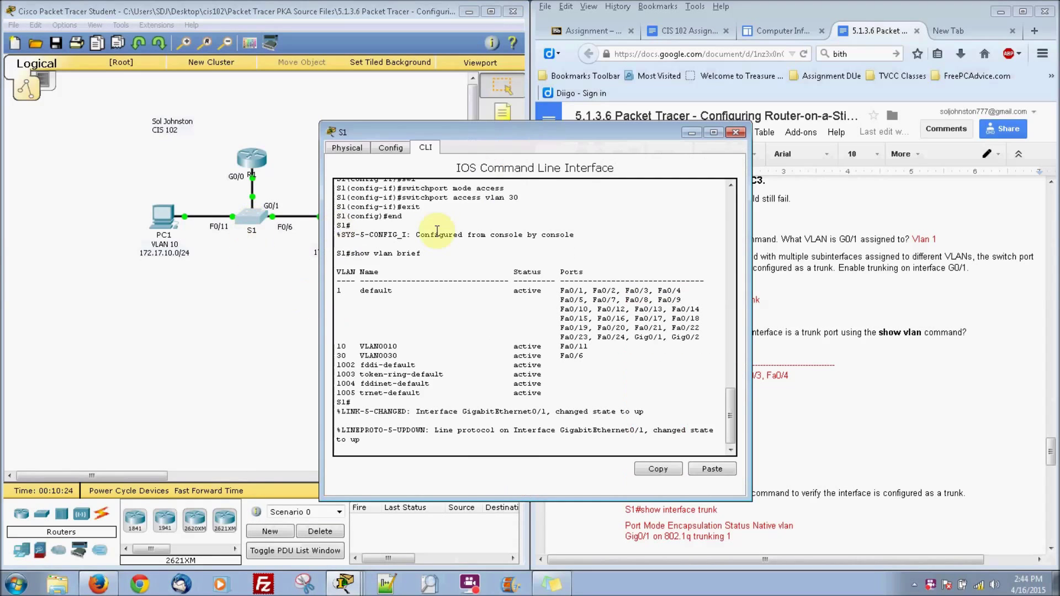
{"action": "left_click_drag", "start_coordinate": [488, 137], "coordinate": [233, 180]}
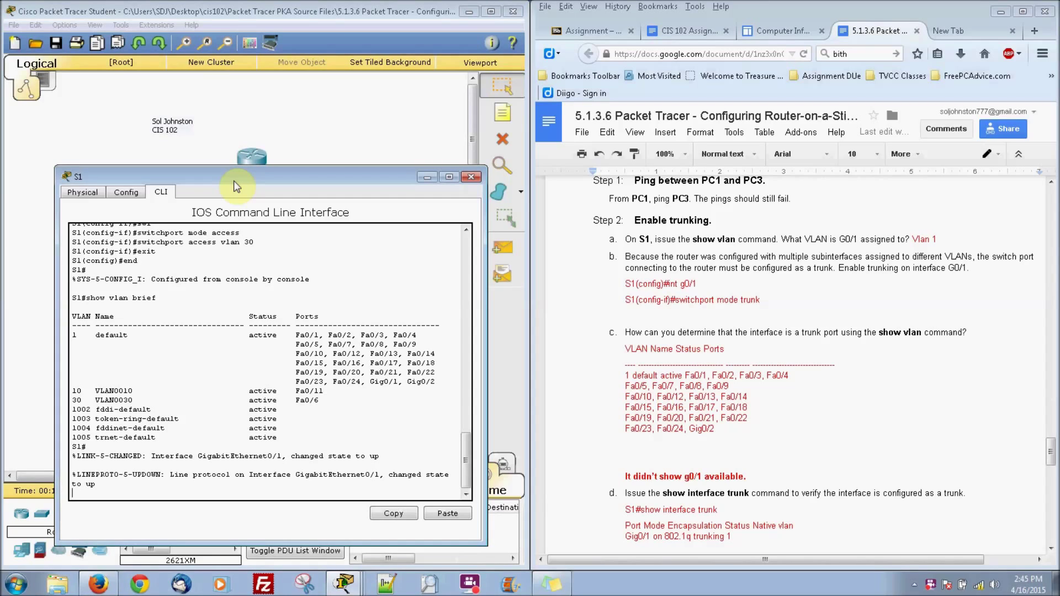
{"action": "left_click", "coordinate": [299, 227]}
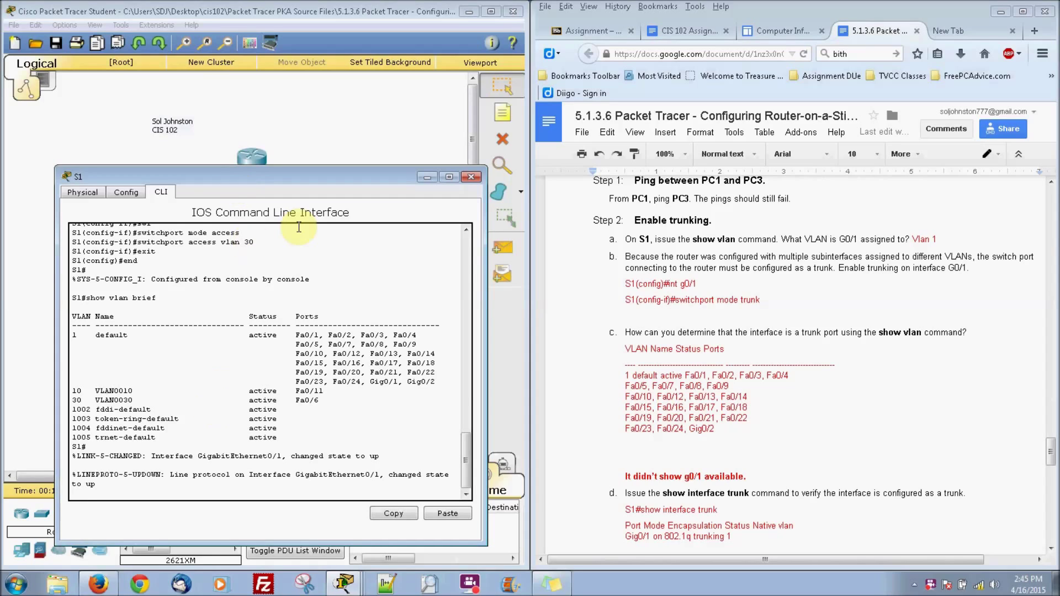
{"action": "key", "text": "Return"}
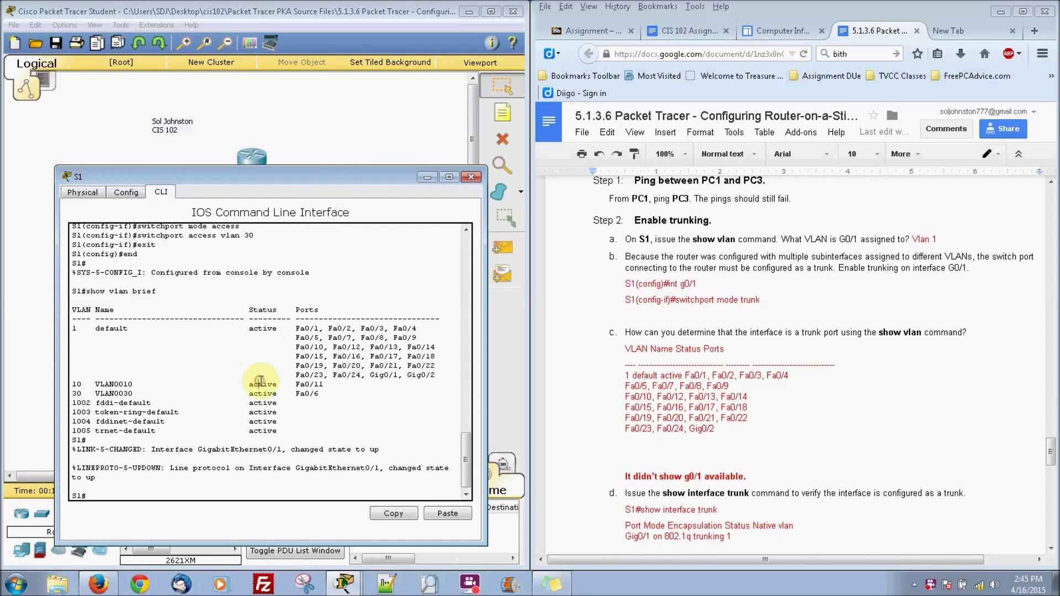
{"action": "type", "text": "f t"}
{"action": "key", "text": "Return"}
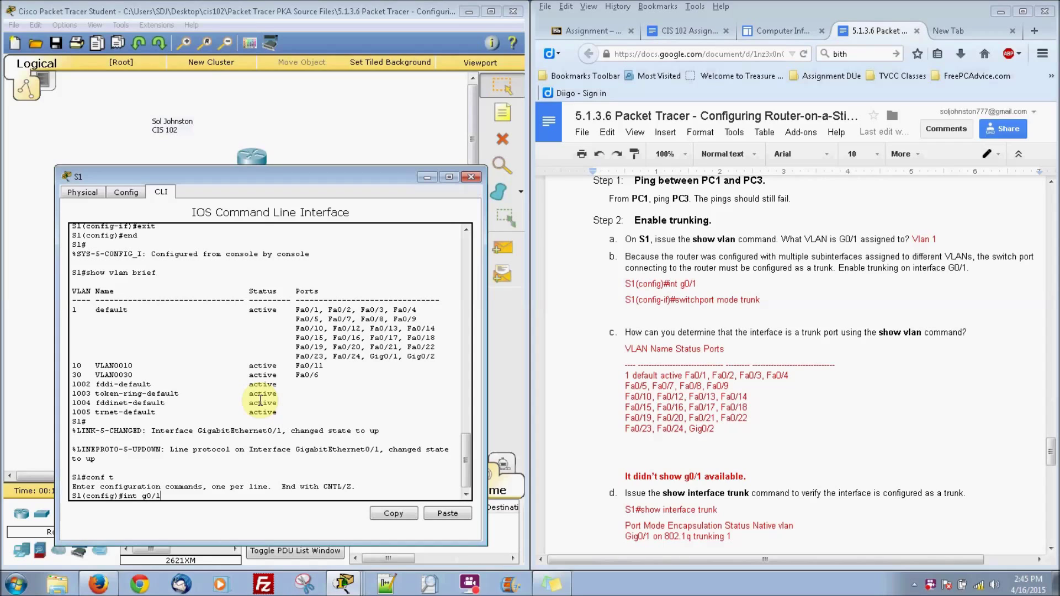
On S1, enter int g0/1 and apply switchport mode trunk so G0/1's line protocol returns up
{"action": "left_click", "coordinate": [173, 171]}
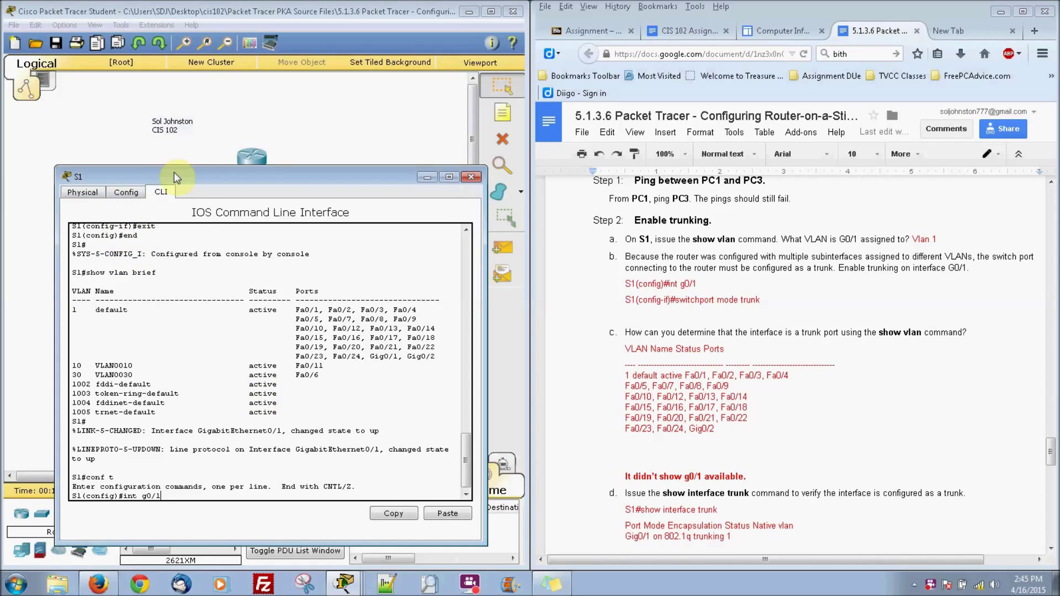
{"action": "left_click_drag", "start_coordinate": [219, 290], "coordinate": [219, 290]}
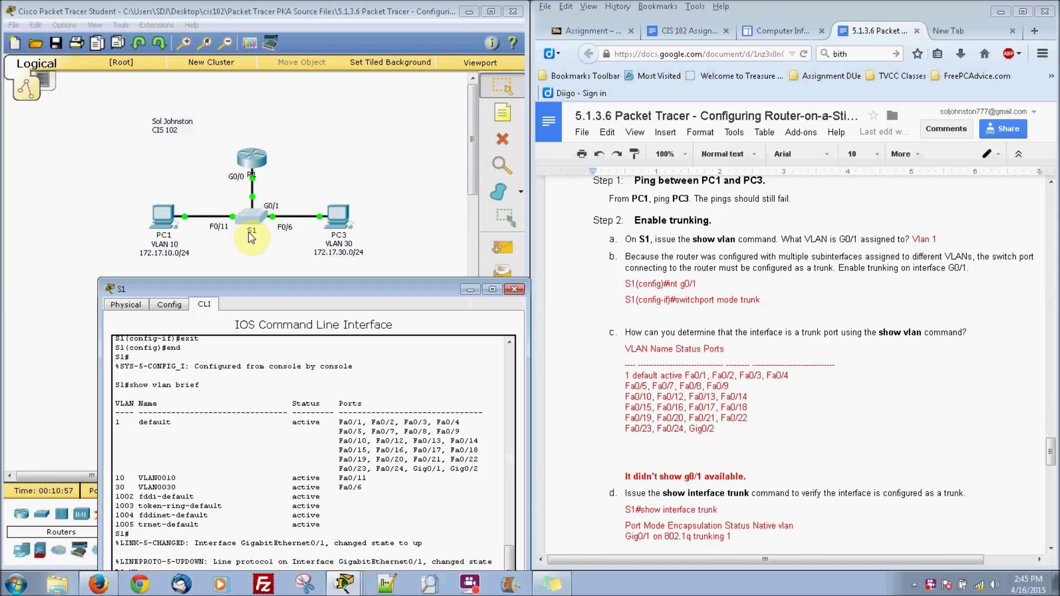
{"action": "left_click_drag", "start_coordinate": [282, 291], "coordinate": [272, 187]}
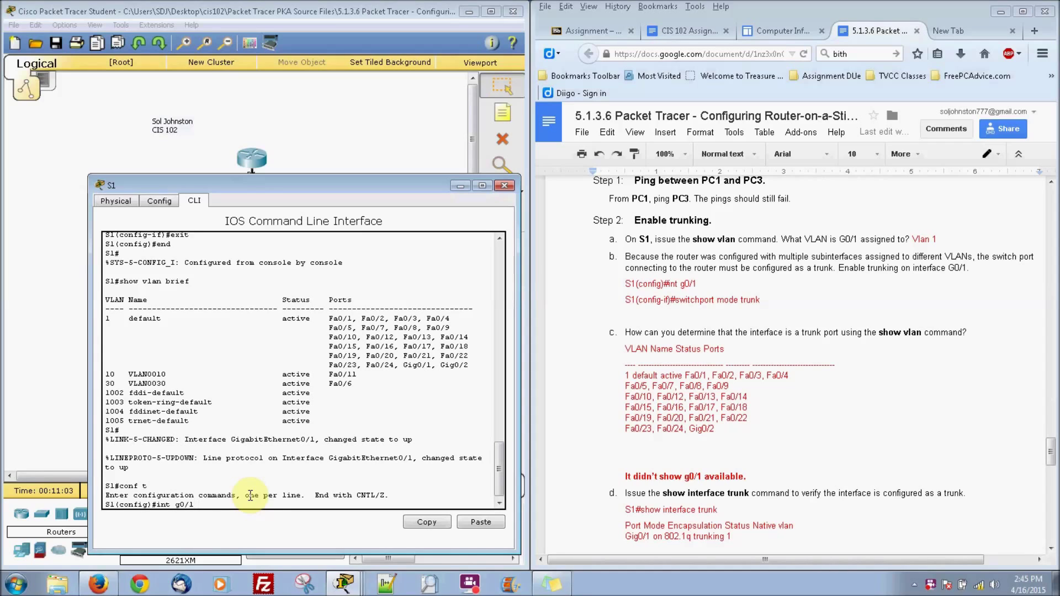
{"action": "key", "text": "Return"}
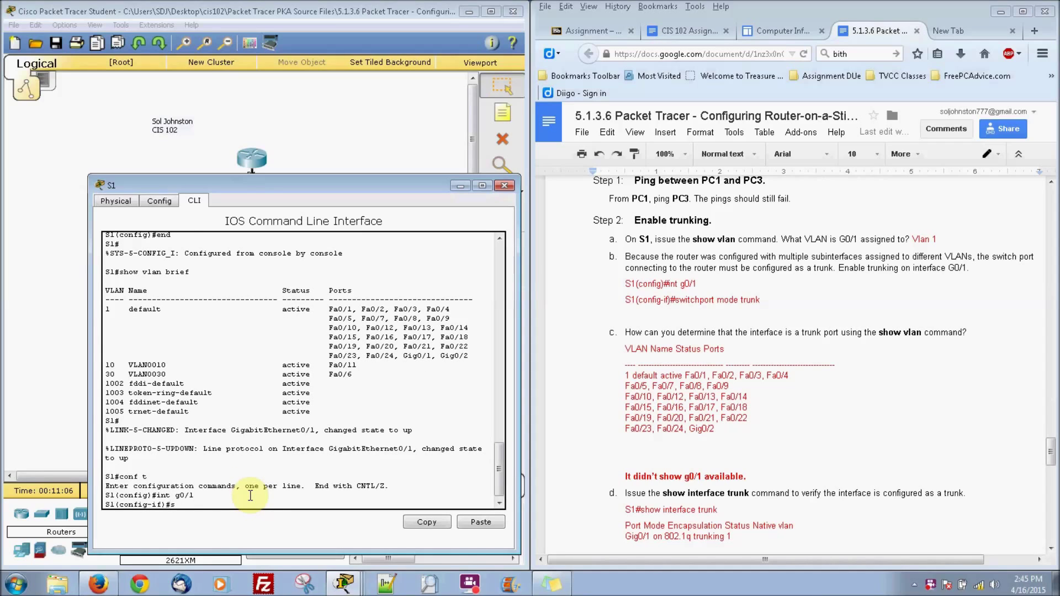
{"action": "type", "text": "swi"}
{"action": "key", "text": "Tab"}
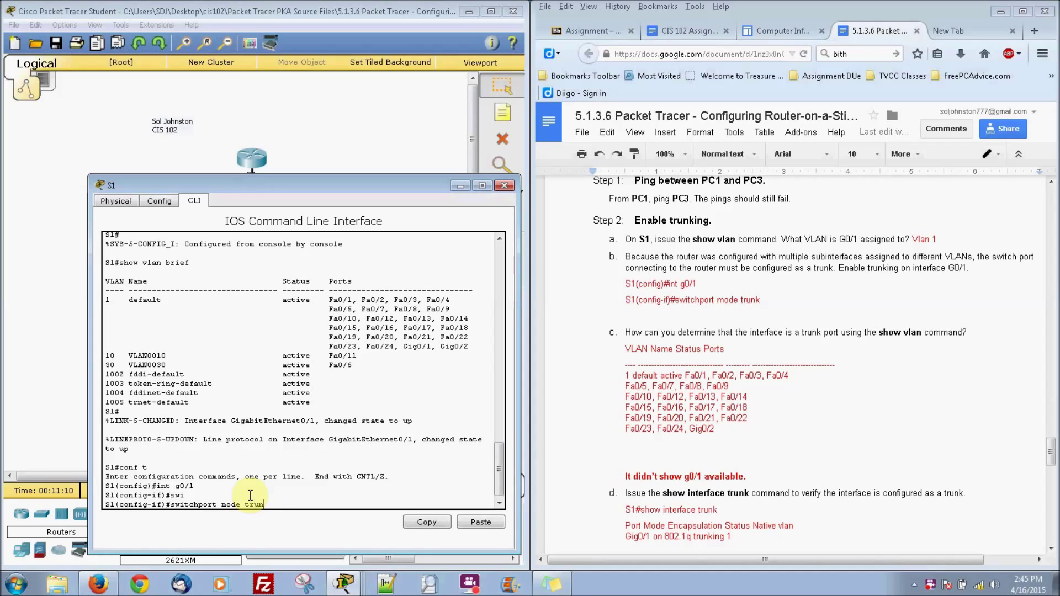
{"action": "key", "text": "Return"}
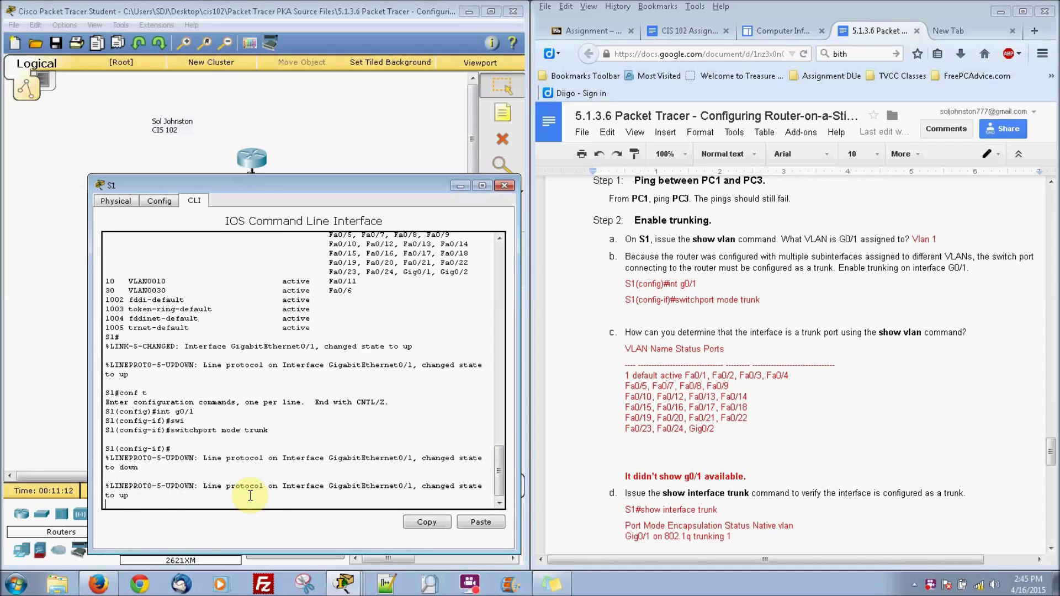
{"action": "key", "text": "Return"}
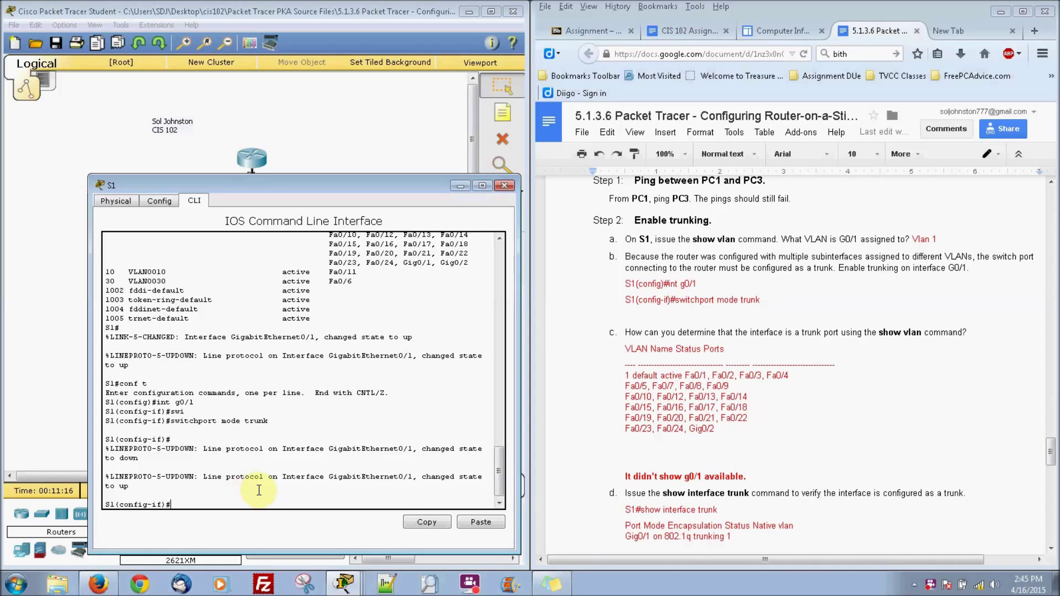
{"action": "left_click_drag", "start_coordinate": [1053, 461], "coordinate": [1053, 473]}
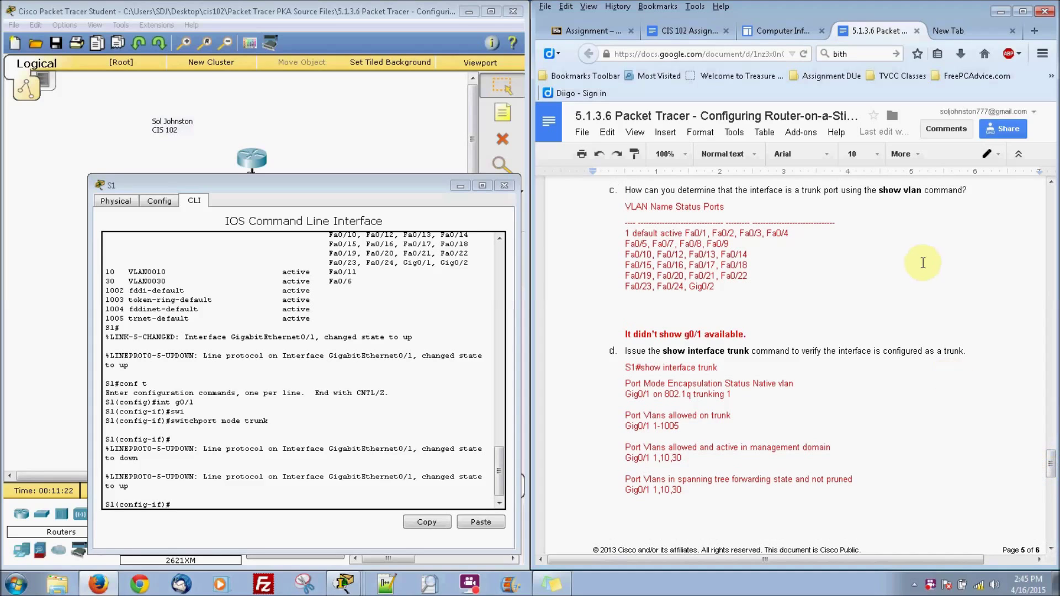
Exit configuration mode on S1 and list its VLANs with show vlan, fixing the typo
{"action": "left_click", "coordinate": [237, 399]}
{"action": "type", "text": "end"}
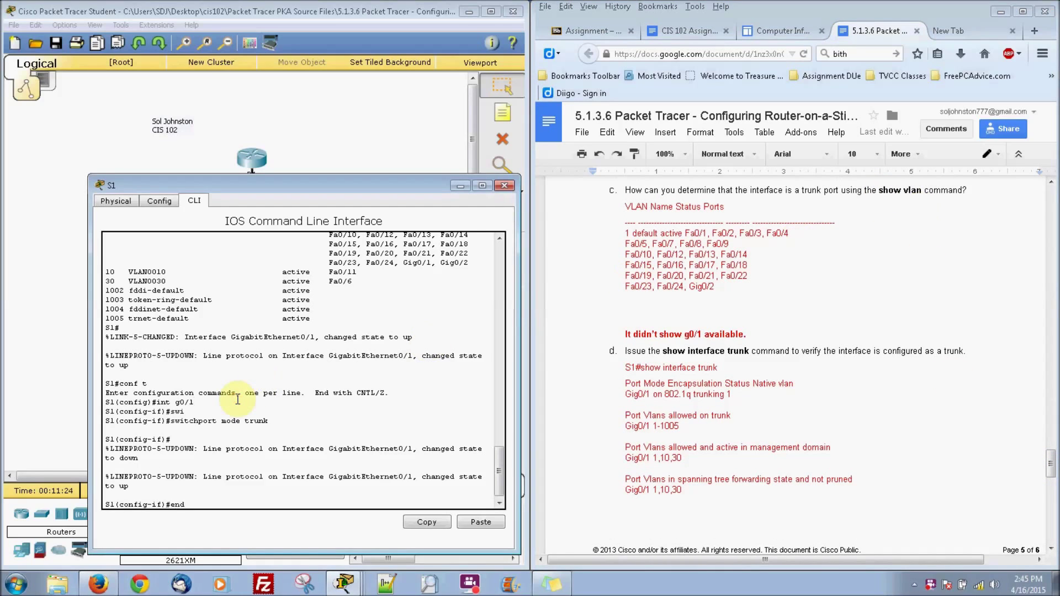
{"action": "key", "text": "Return"}
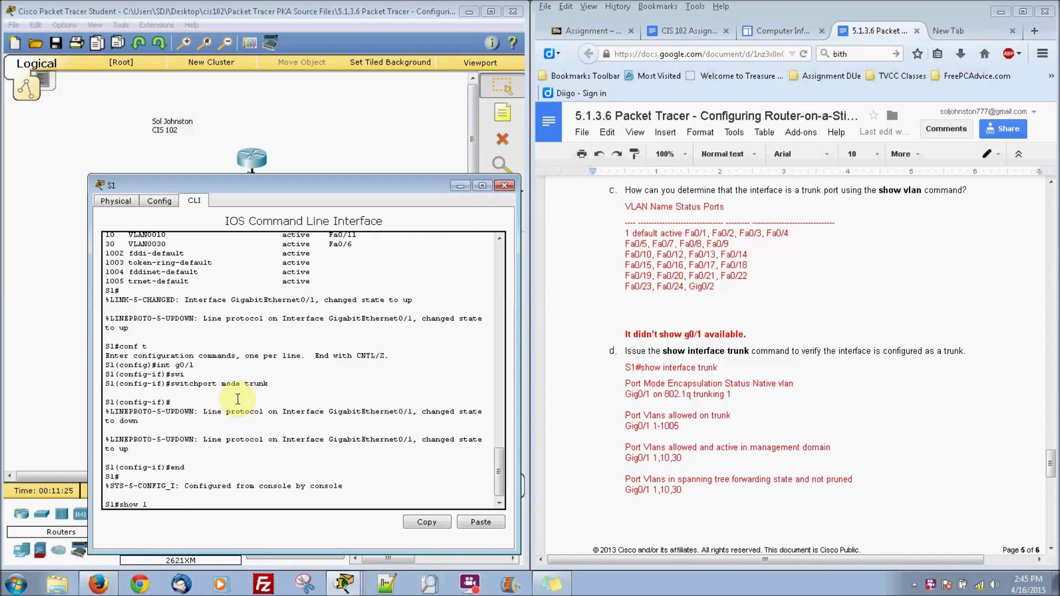
{"action": "type", "text": "show valn"}
{"action": "key", "text": "Return"}
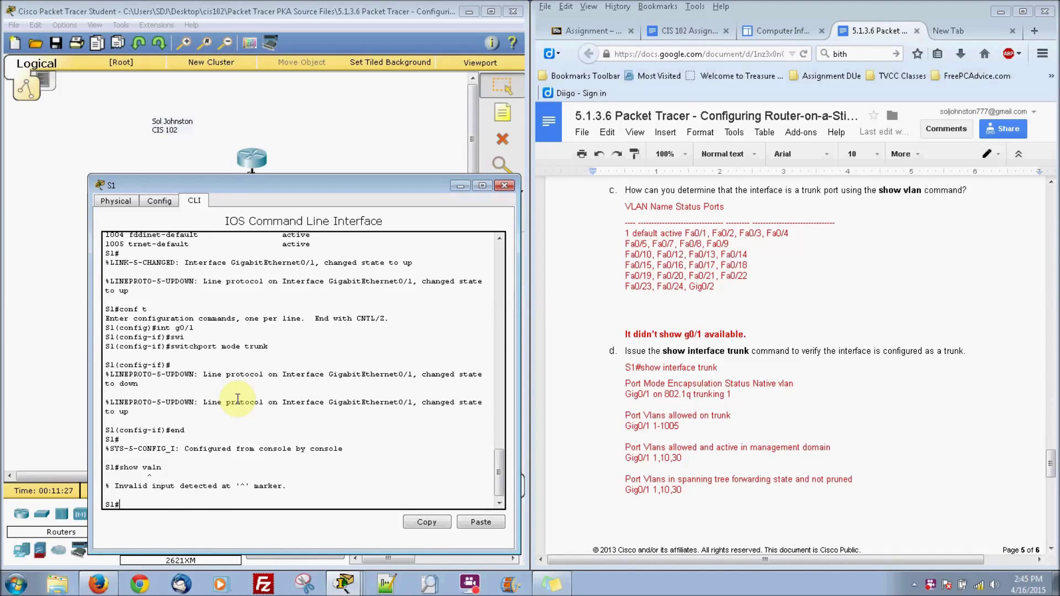
{"action": "key", "text": "Up"}
{"action": "key", "text": "Return"}
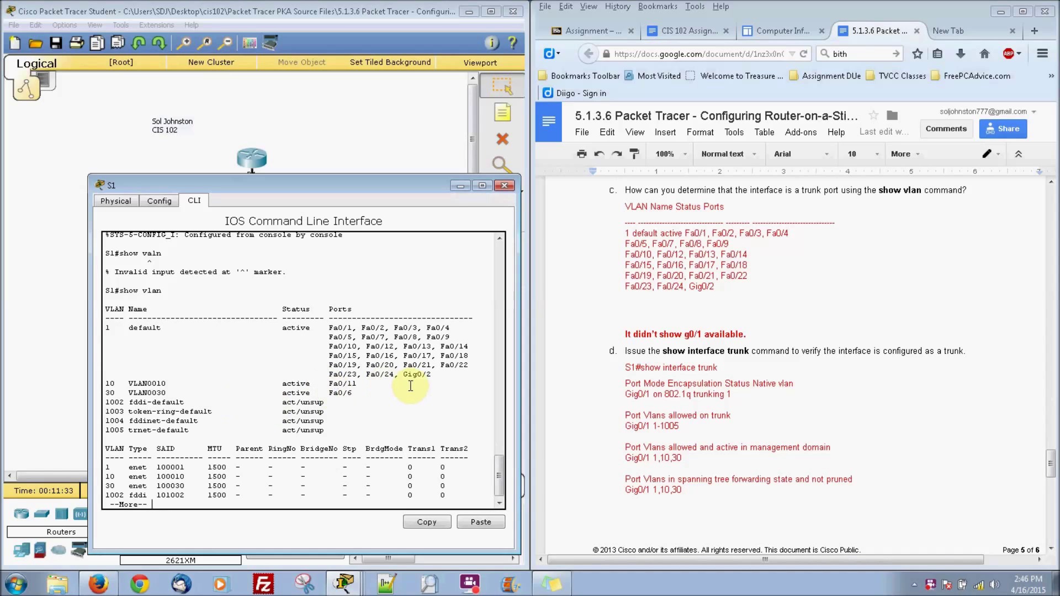
{"action": "left_click_drag", "start_coordinate": [400, 374], "coordinate": [435, 377]}
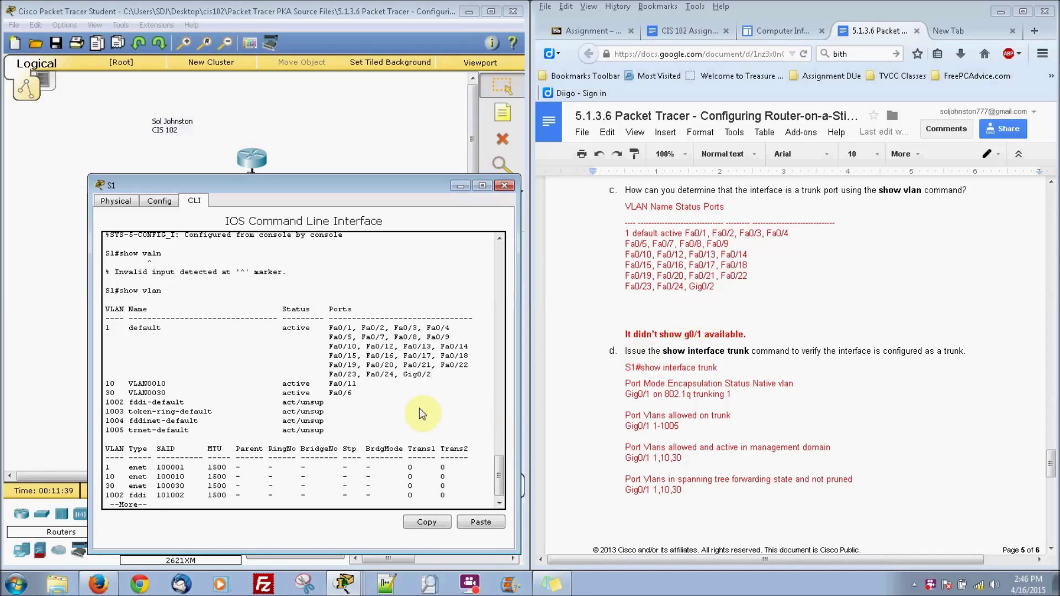
{"action": "key", "text": "space"}
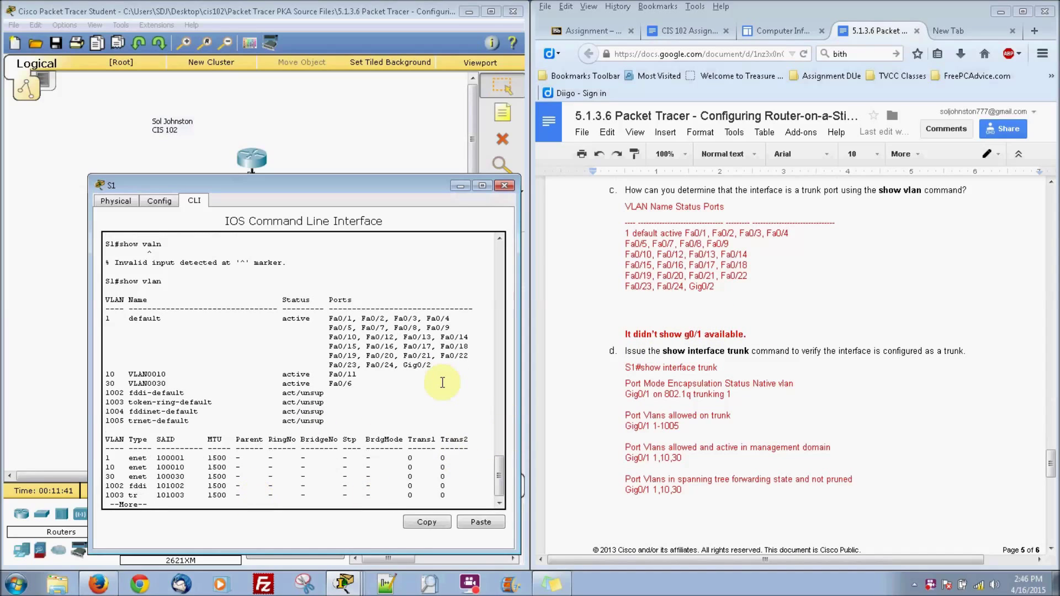
Run show interface trunk to confirm Gig0/1 trunks with 802.1q, carrying VLANs 1, 10 and 30
{"action": "left_click", "coordinate": [704, 394]}
{"action": "left_click", "coordinate": [323, 484]}
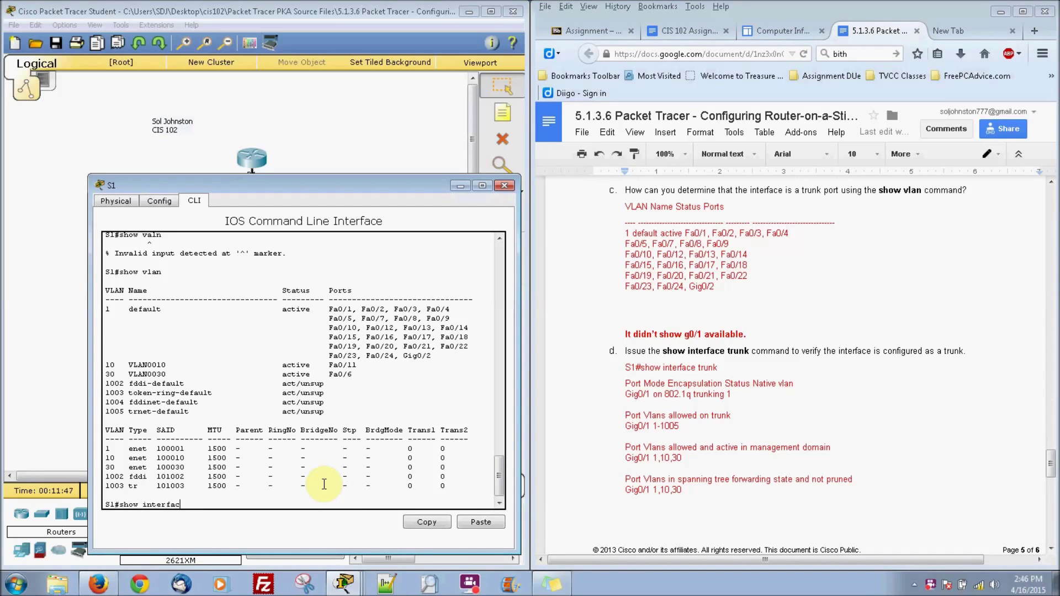
{"action": "type", "text": "show interface trunk"}
{"action": "key", "text": "Return"}
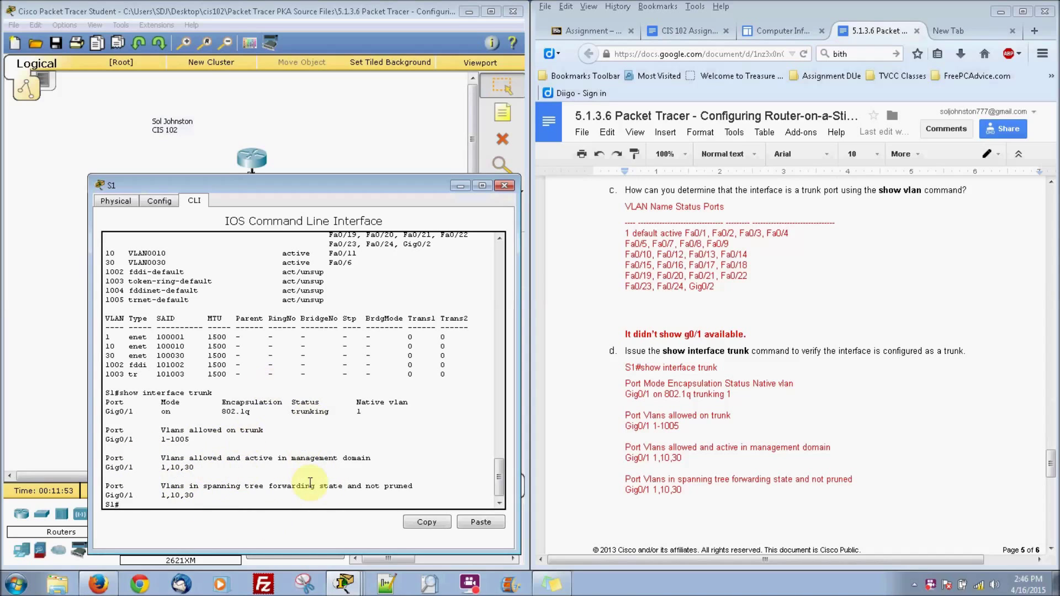
{"action": "left_click_drag", "start_coordinate": [1050, 464], "coordinate": [1050, 500]}
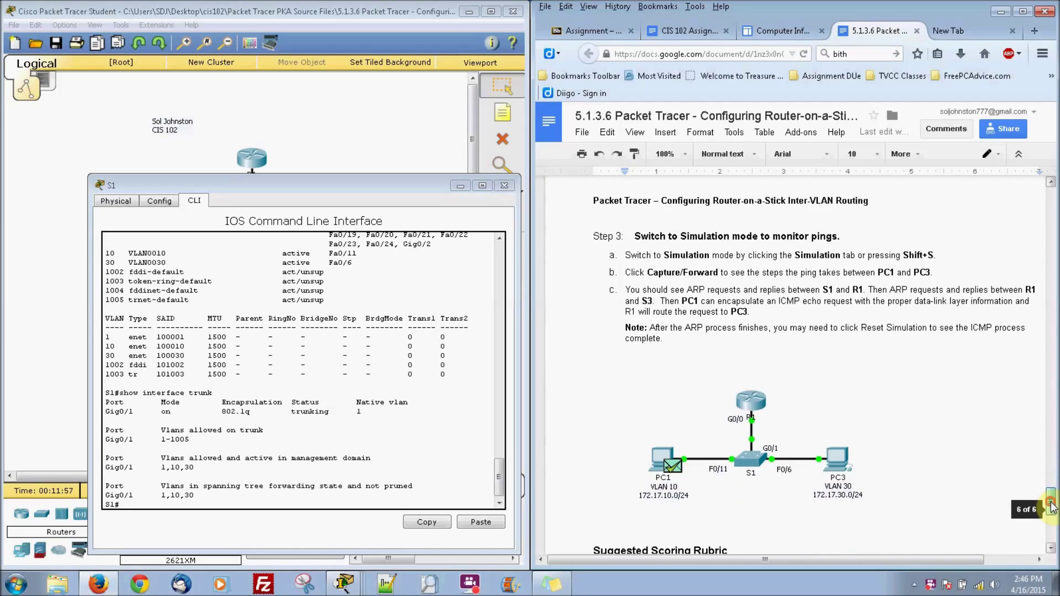
Switch to Simulation mode and add a simple PDU from PC1 to PC3
{"action": "left_click", "coordinate": [506, 188]}
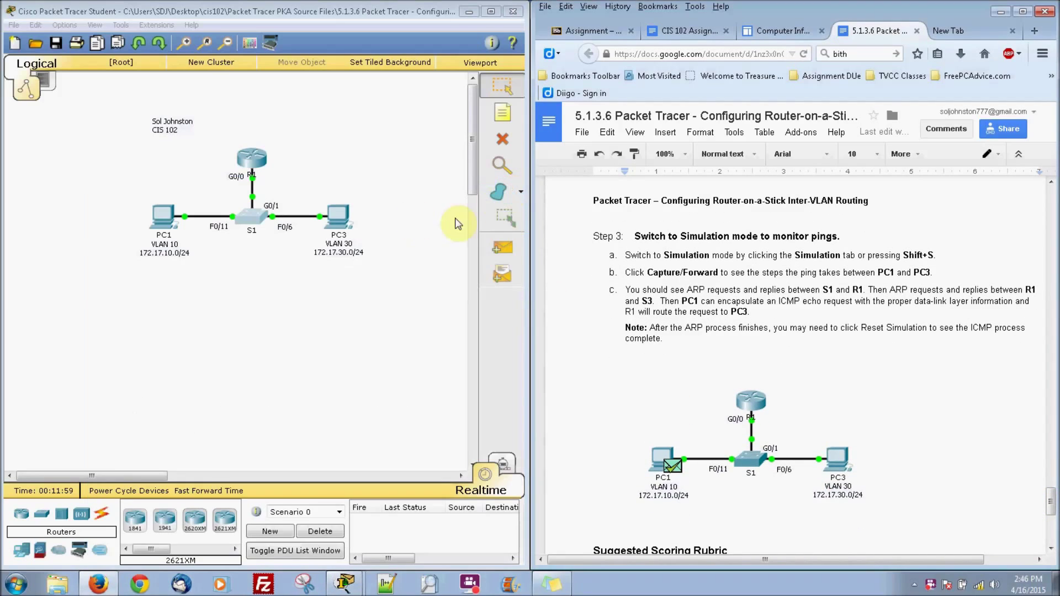
{"action": "left_click", "coordinate": [502, 470]}
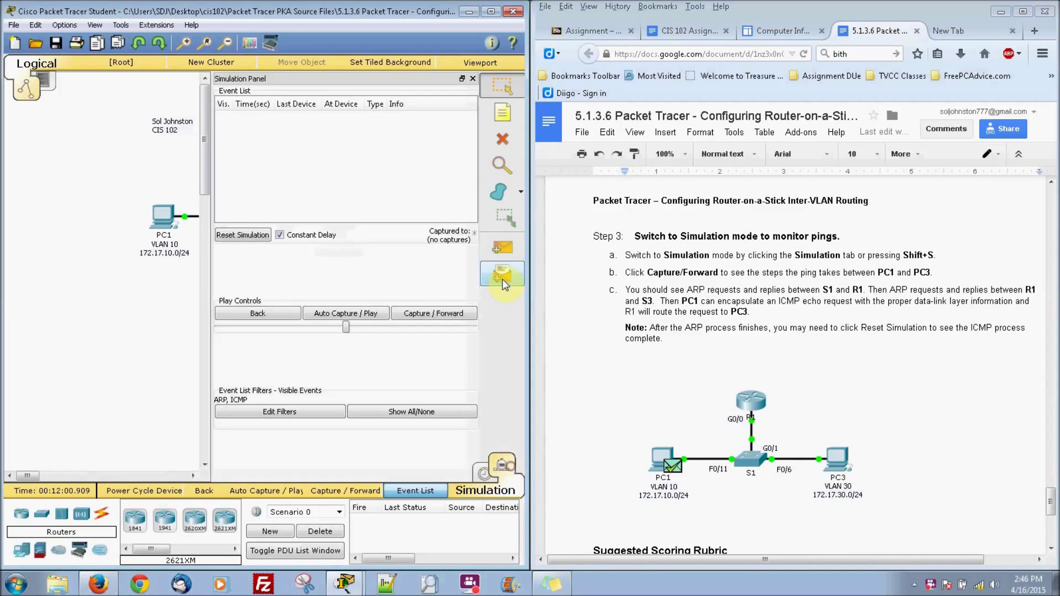
{"action": "left_click", "coordinate": [502, 248]}
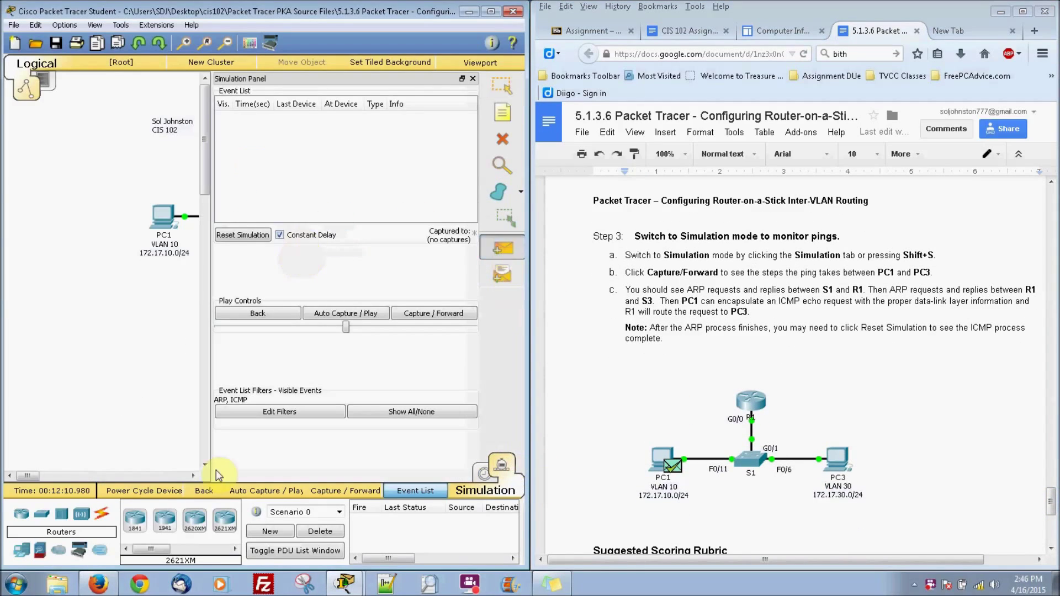
{"action": "left_click", "coordinate": [493, 13]}
{"action": "left_click", "coordinate": [160, 212]}
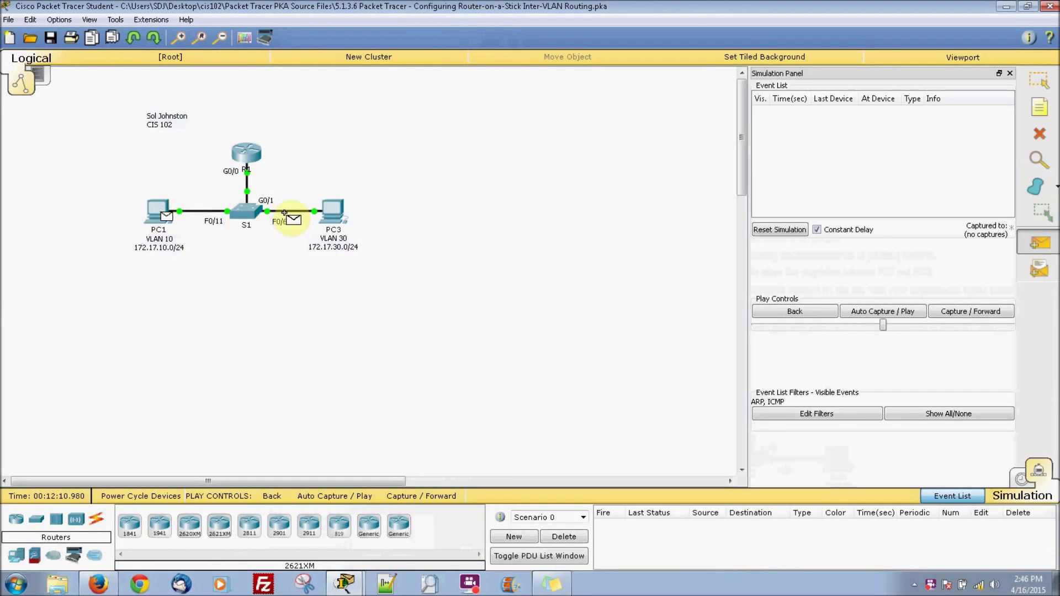
{"action": "left_click", "coordinate": [327, 216]}
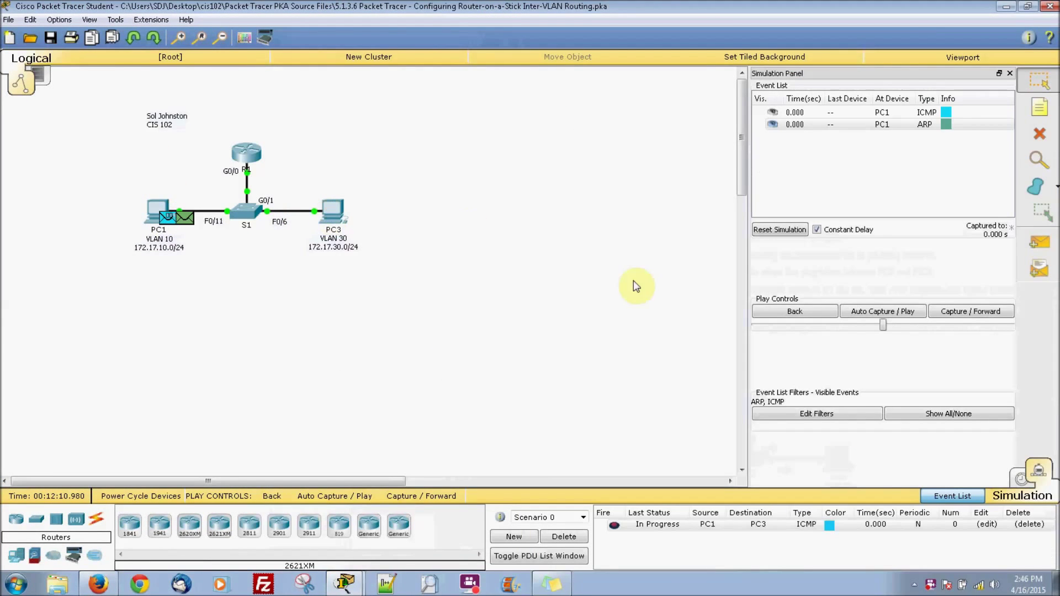
Capture and step the ping through its ARP and ICMP events toward R1 until it fails
{"action": "left_click", "coordinate": [886, 313]}
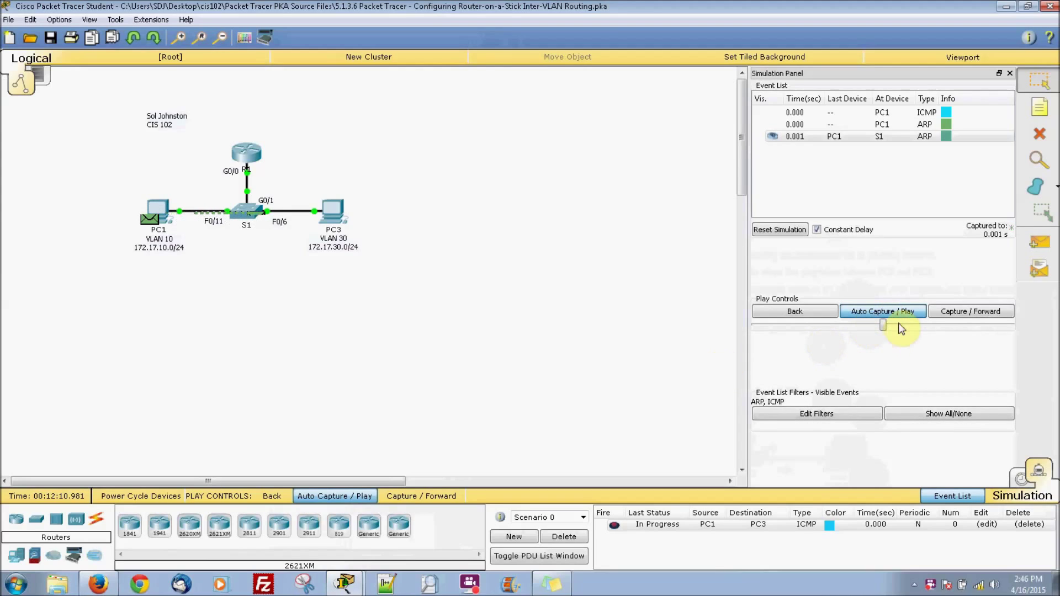
{"action": "left_click", "coordinate": [436, 502]}
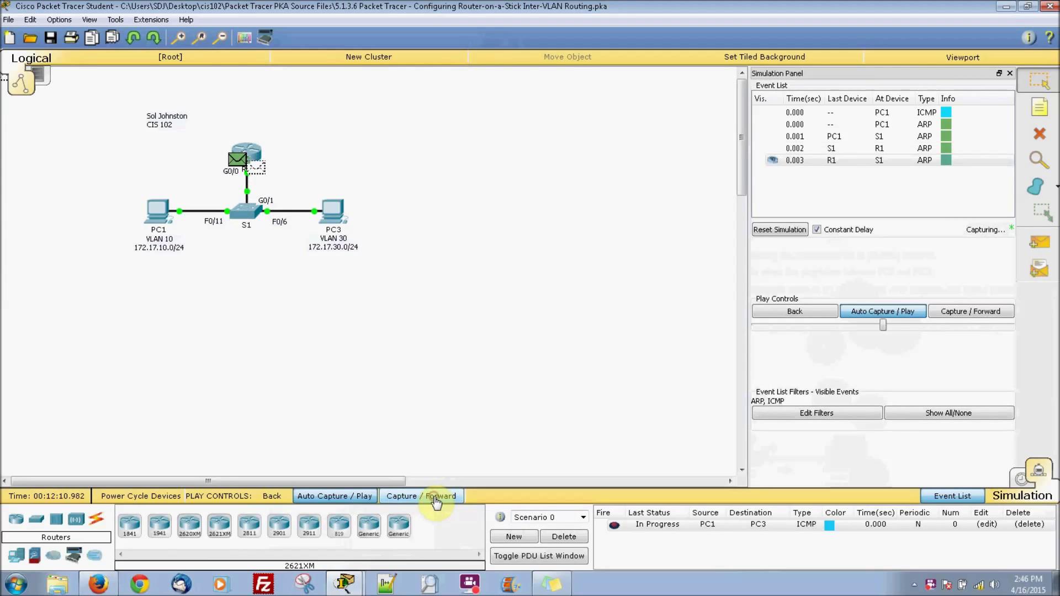
{"action": "left_click", "coordinate": [436, 502]}
{"action": "left_click", "coordinate": [436, 501]}
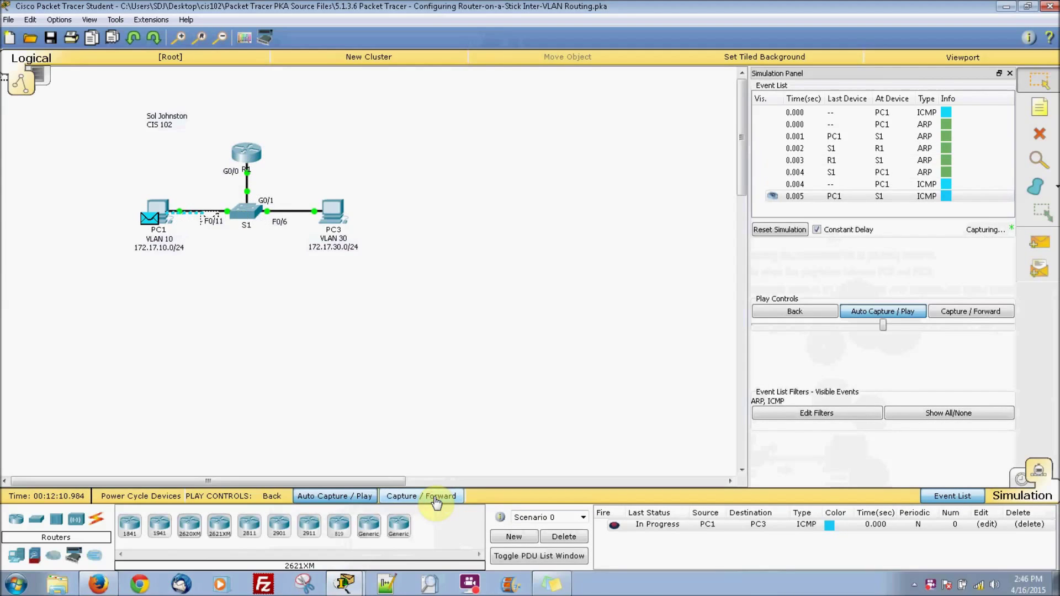
{"action": "left_click", "coordinate": [436, 502]}
{"action": "left_click", "coordinate": [436, 502]}
{"action": "left_click", "coordinate": [437, 502]}
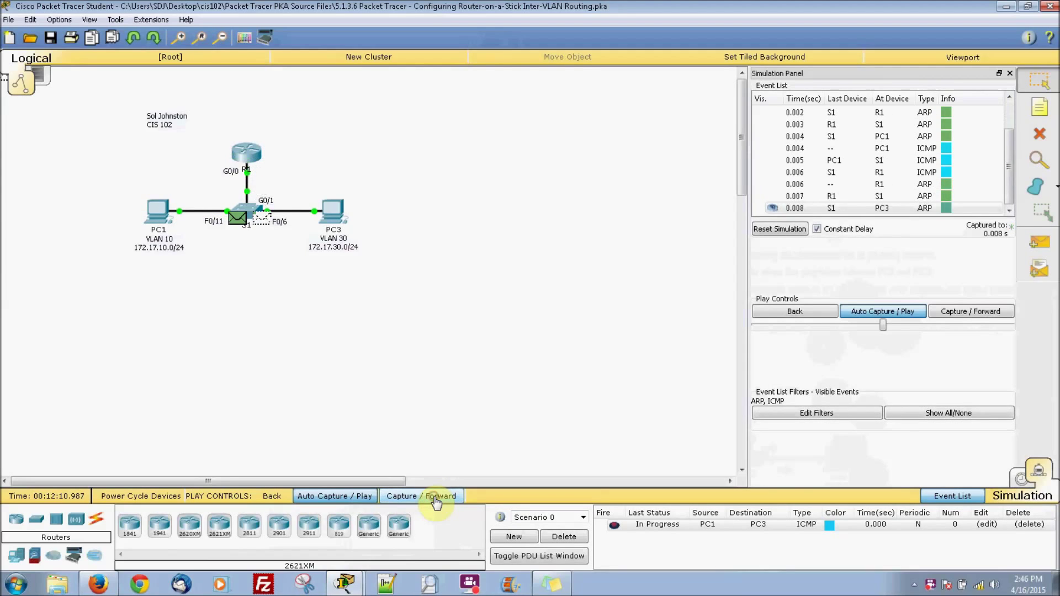
{"action": "left_click", "coordinate": [436, 500]}
{"action": "left_click", "coordinate": [435, 497]}
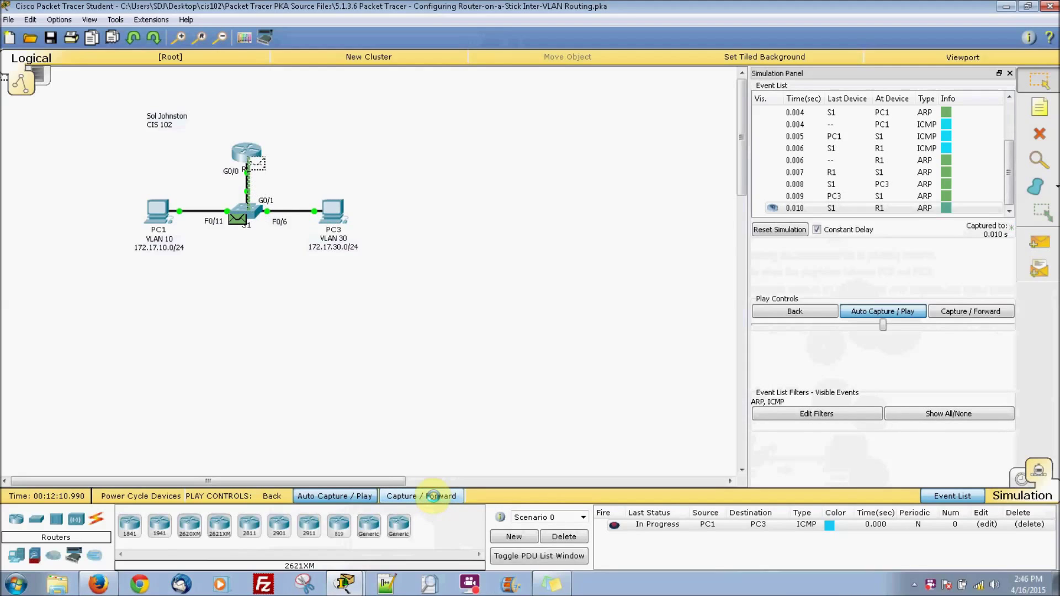
{"action": "left_click", "coordinate": [434, 496]}
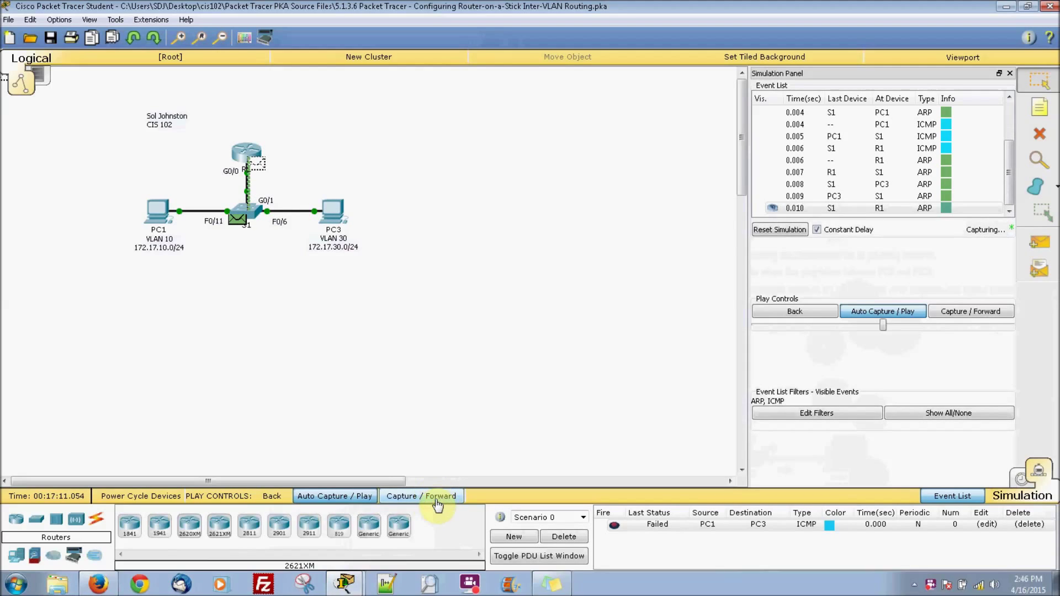
{"action": "left_click", "coordinate": [362, 494]}
{"action": "left_click", "coordinate": [401, 496]}
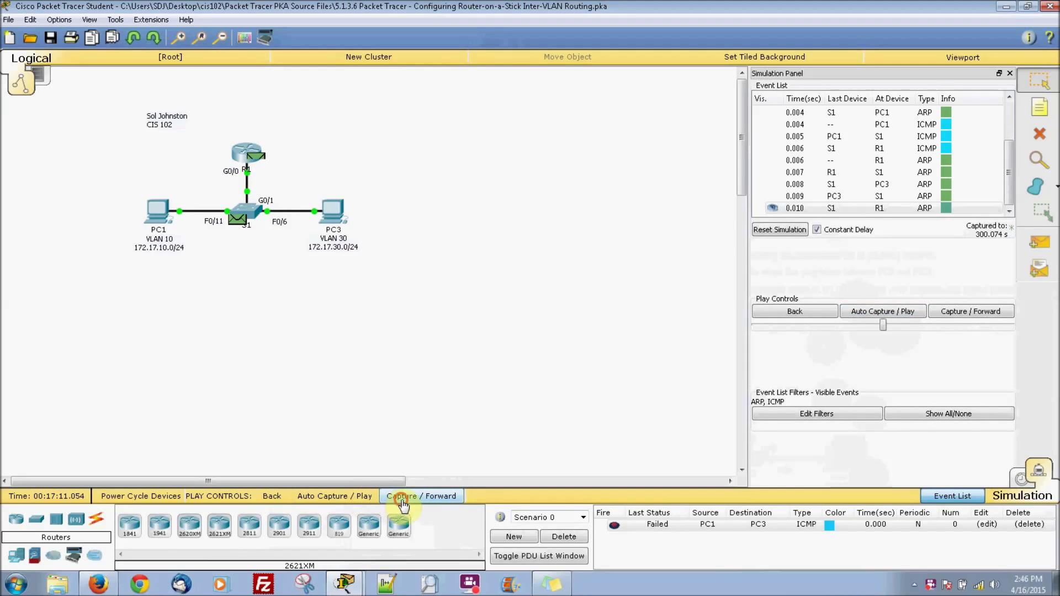
Rerun the auto capture and choose View Previous Events at the Buffer Full warning
{"action": "left_click", "coordinate": [363, 496]}
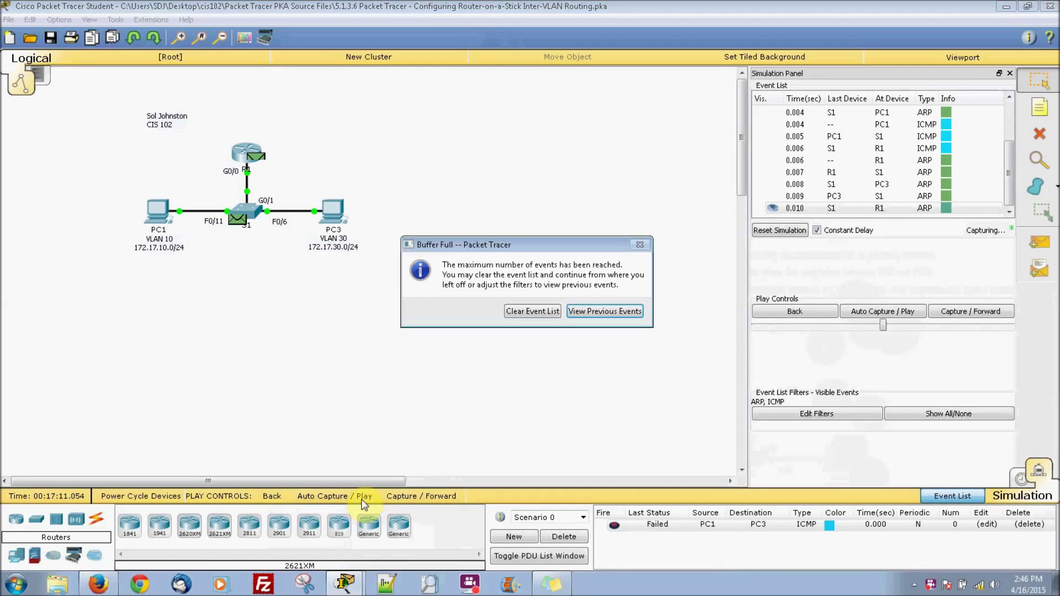
{"action": "left_click", "coordinate": [616, 313]}
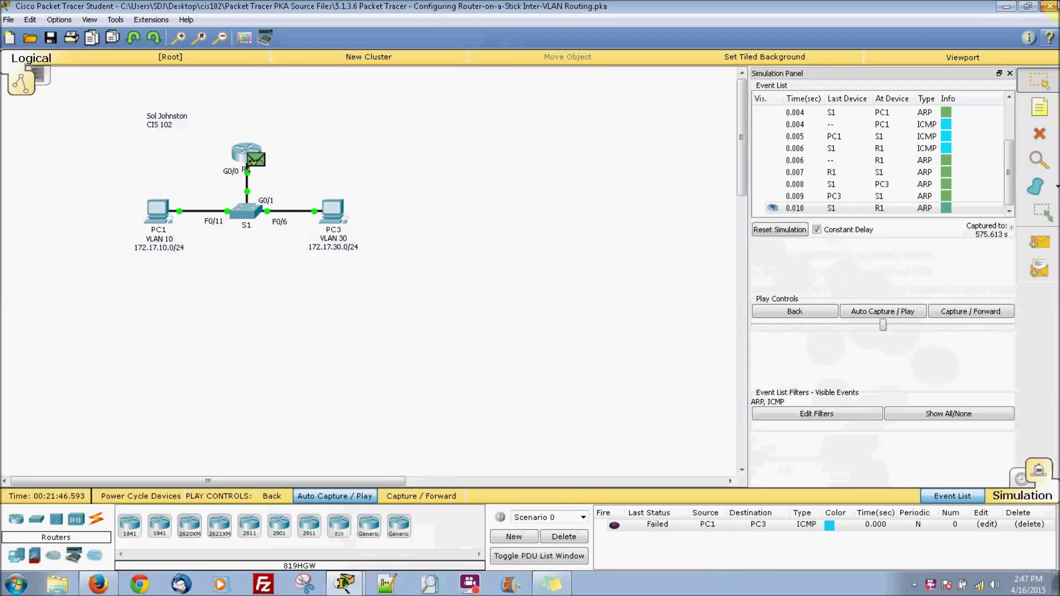
Shrink Packet Tracer and scroll the lab handout down to its 60-point Suggested Scoring Rubric
{"action": "left_click", "coordinate": [1027, 6]}
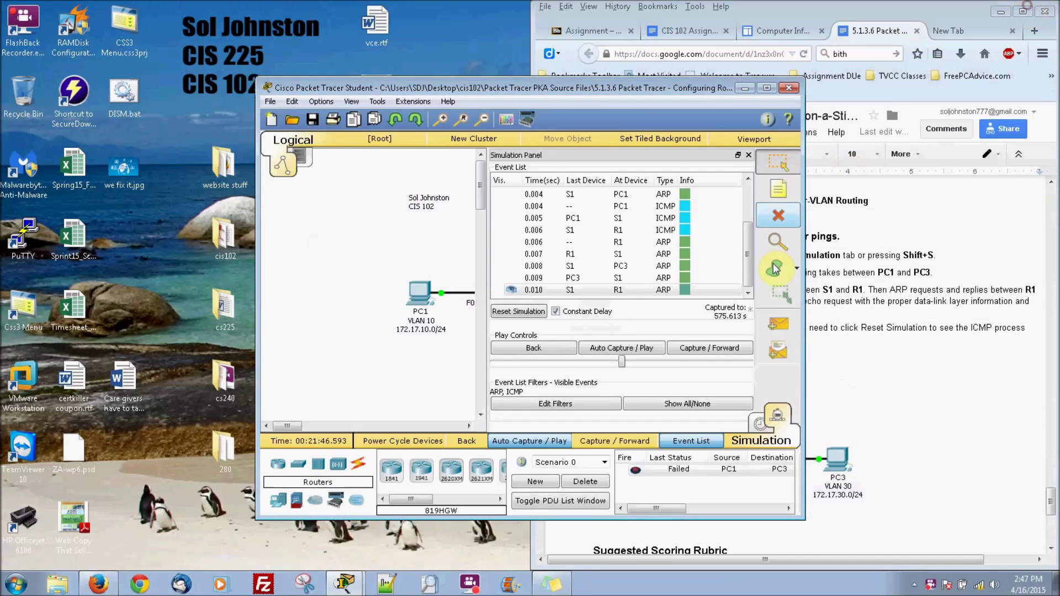
{"action": "left_click", "coordinate": [879, 360]}
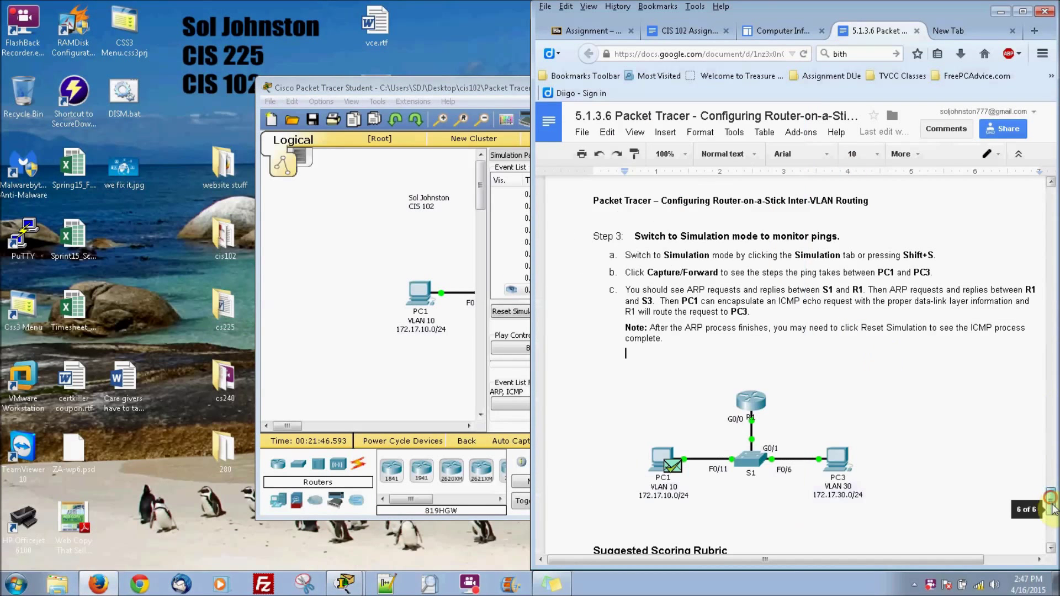
{"action": "left_click_drag", "start_coordinate": [1051, 500], "coordinate": [1050, 514]}
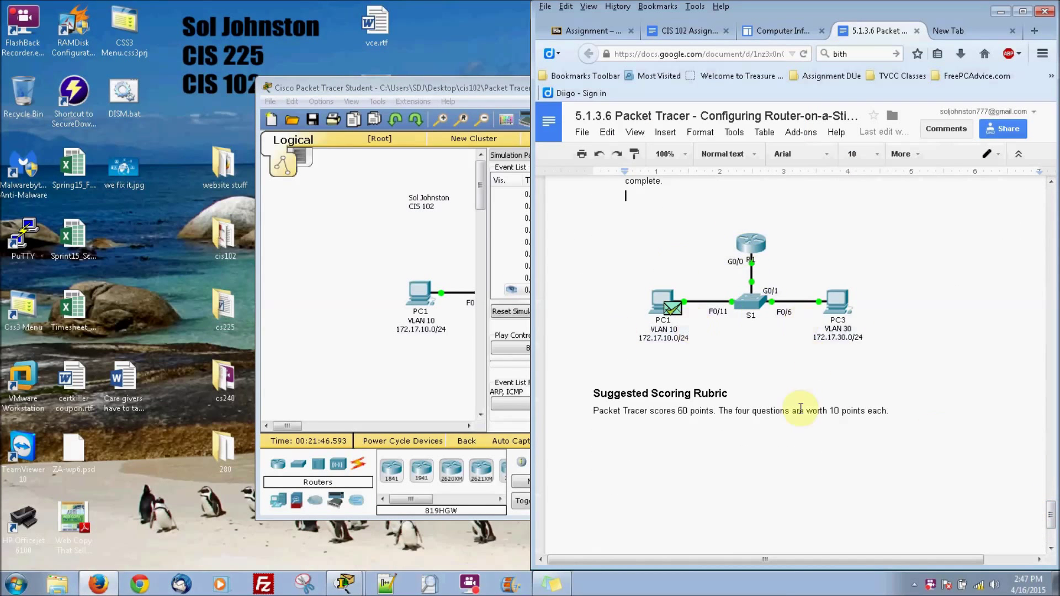